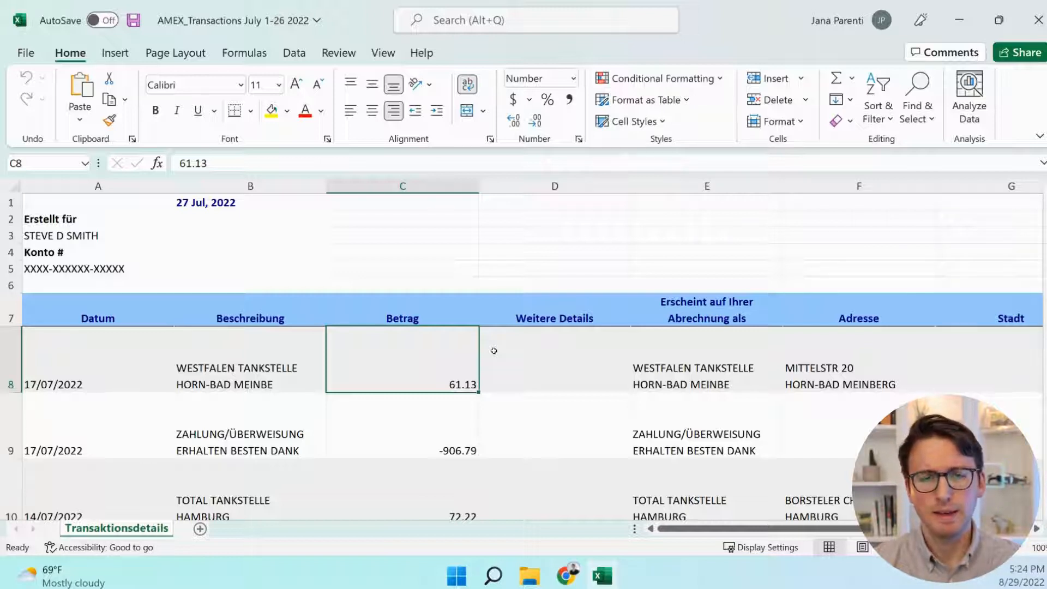
- Minimize the open Excel workbooks to reach FileFox in the browser and look through the available upload integrations
click(960, 19)
click(961, 15)
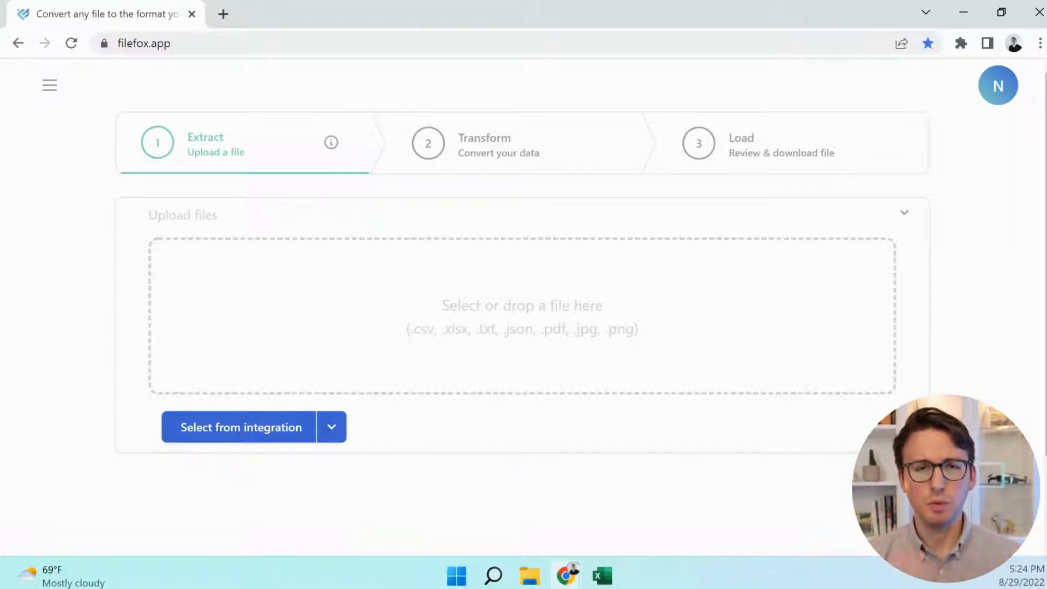
click(331, 428)
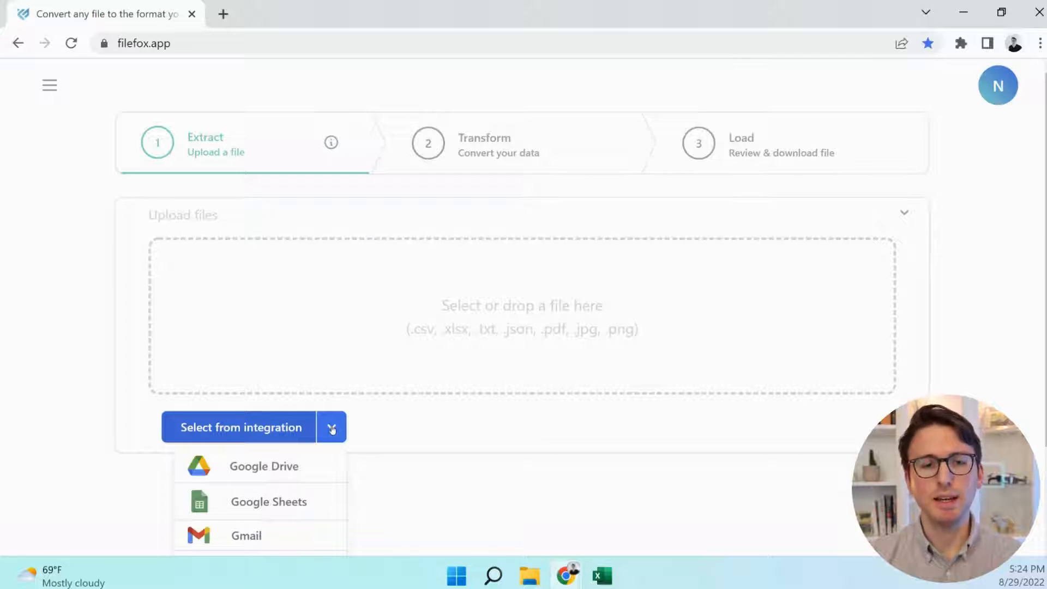
scroll(331, 429, down, 1)
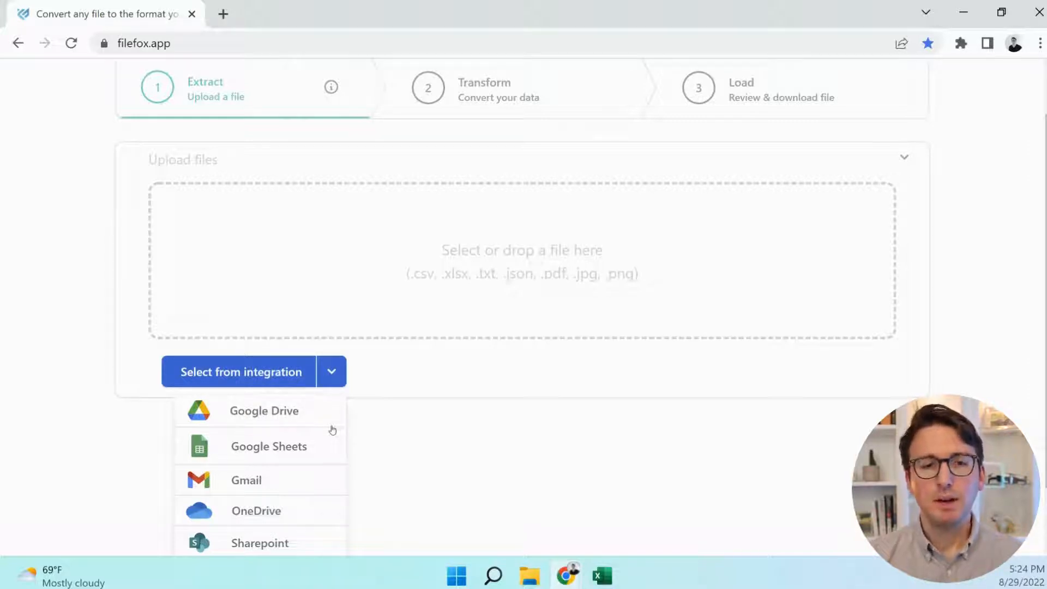
click(465, 312)
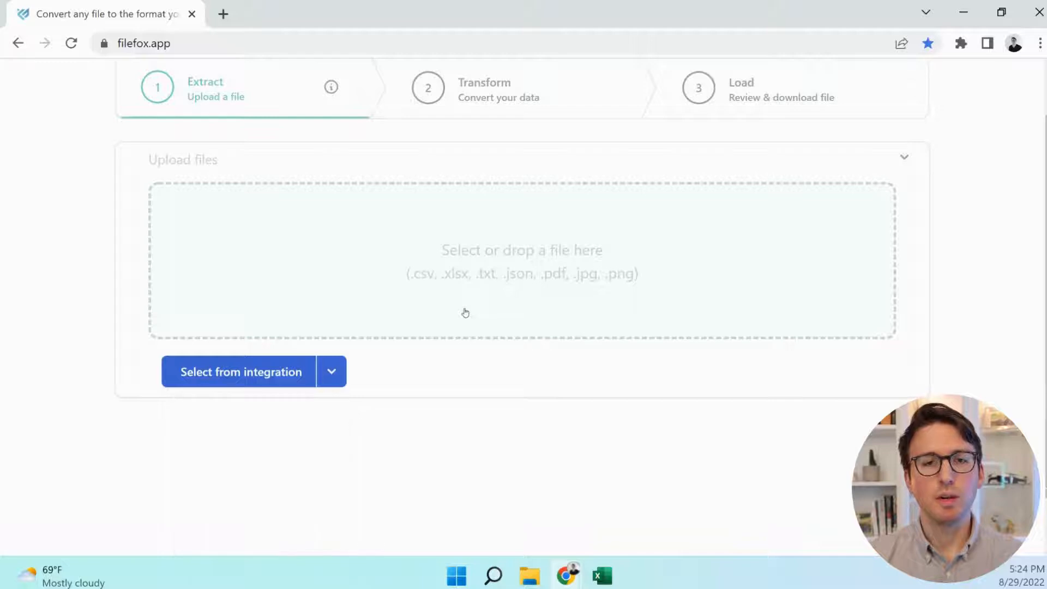
- Upload AMEX_Transactions July 1-26 2022 and AMEX_Transactions July 27-29 2022 from the Credit Card Statements folder, extracting with the Take first sheet option
click(464, 308)
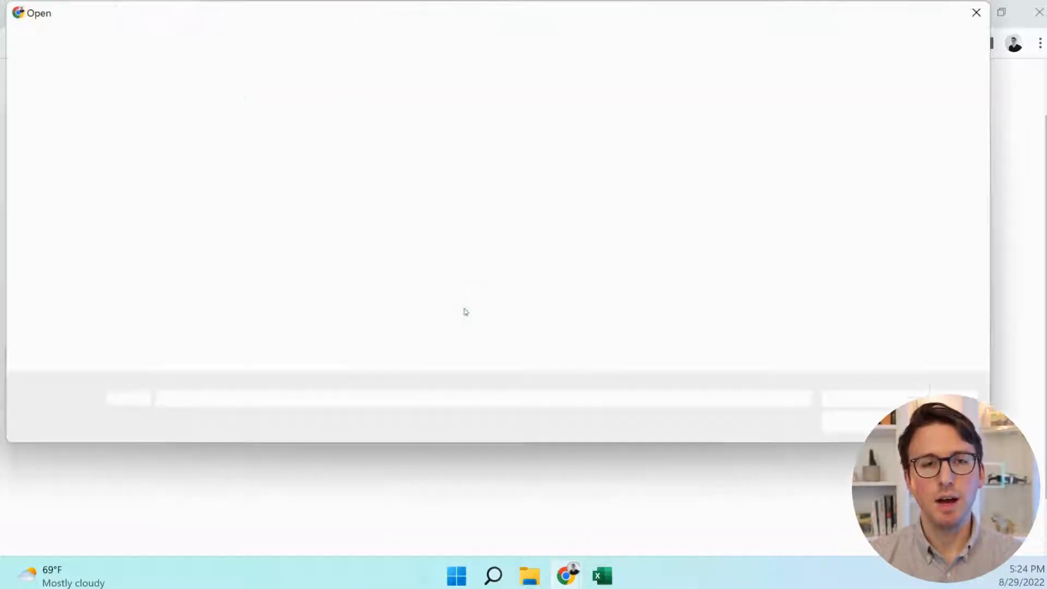
click(270, 155)
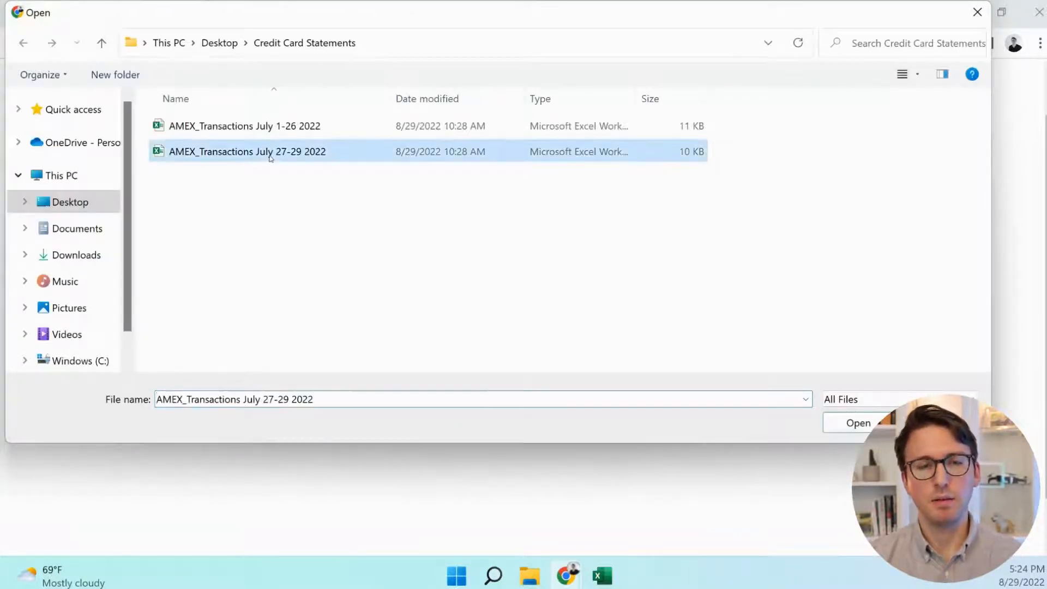
ctrl+click(282, 133)
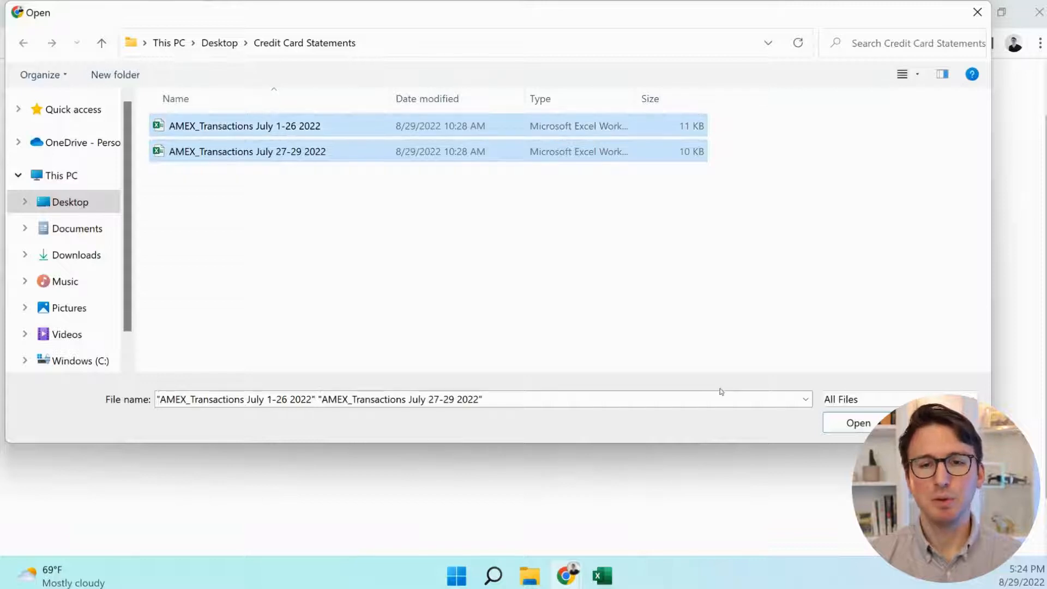
click(856, 423)
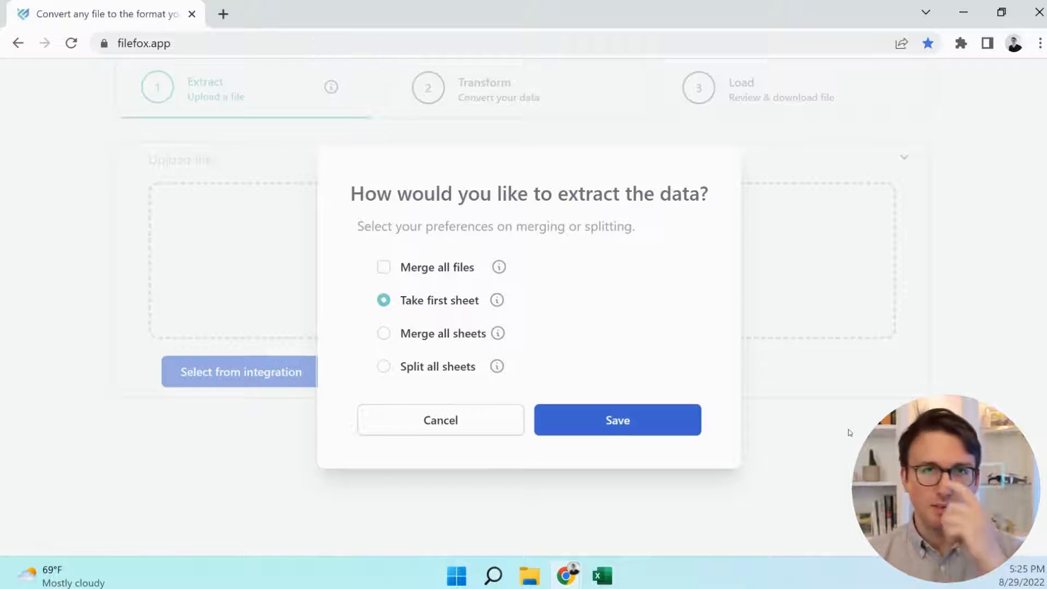
click(667, 428)
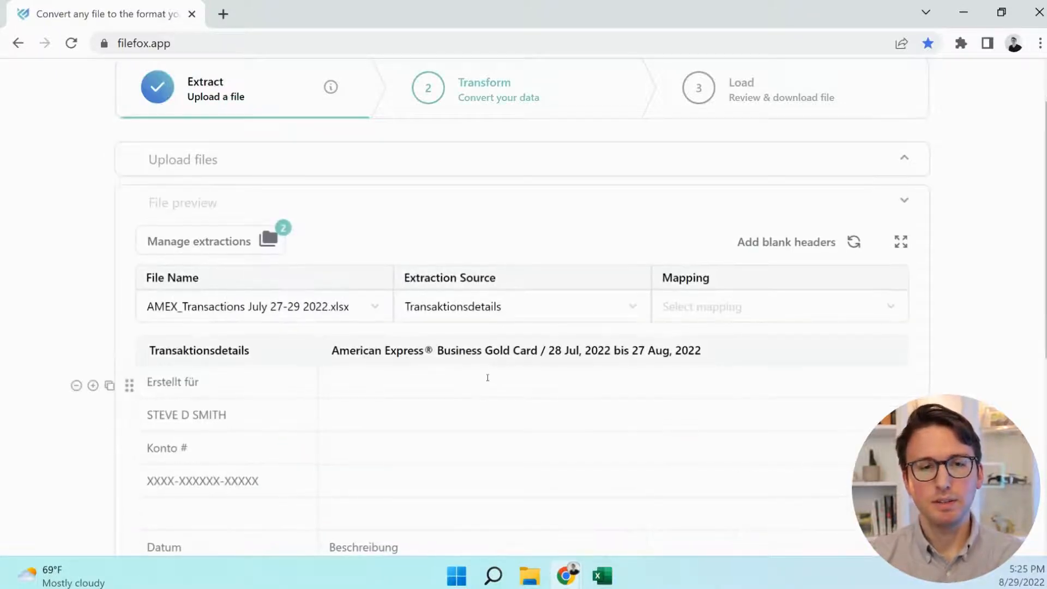
- Review the extracted files and their mapping selection, and continue to the Transform stage
scroll(487, 377, down, 2)
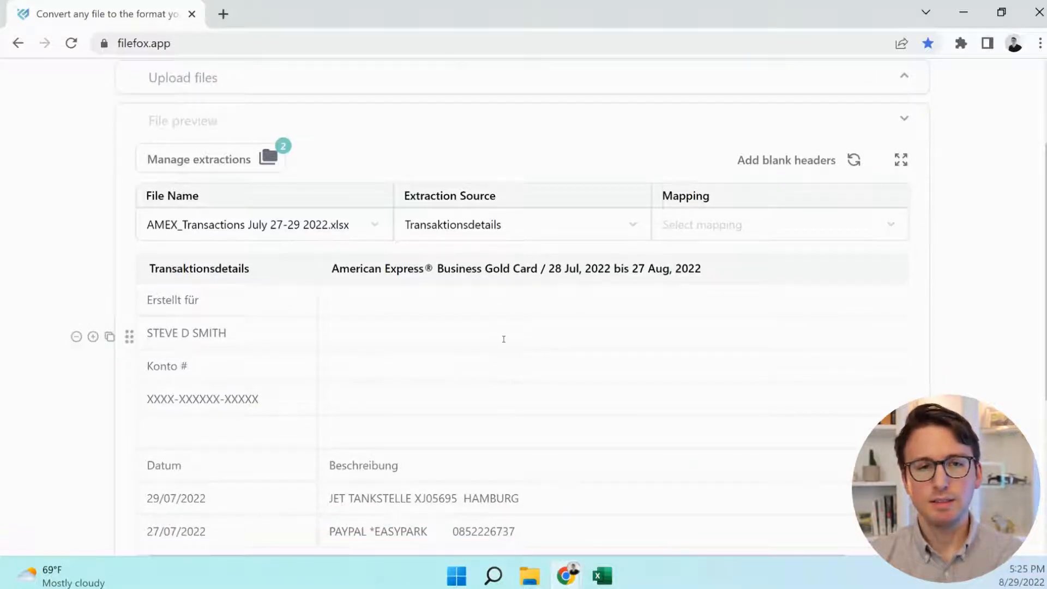
click(192, 165)
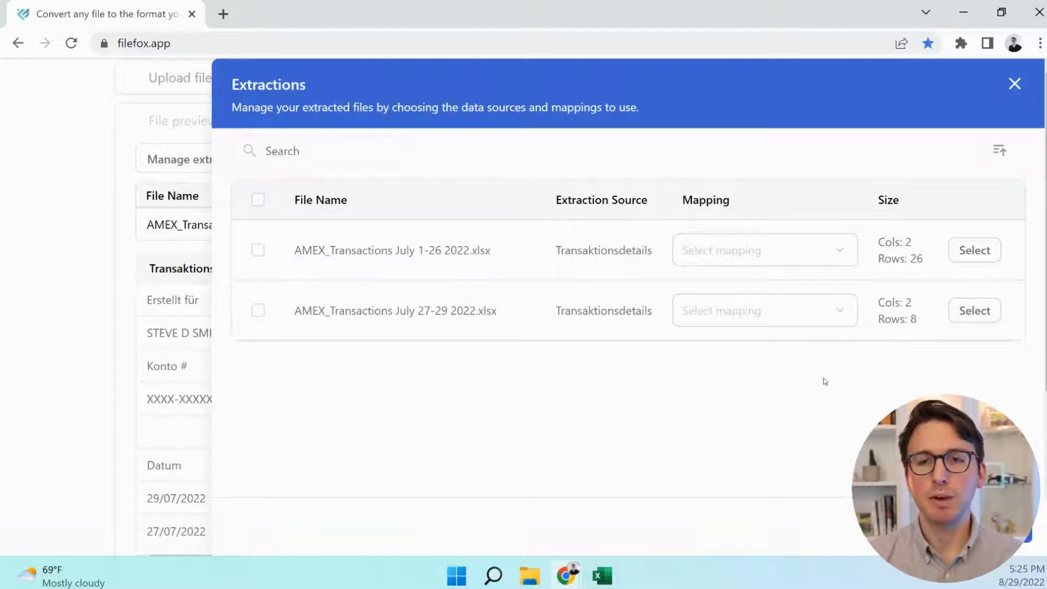
click(843, 252)
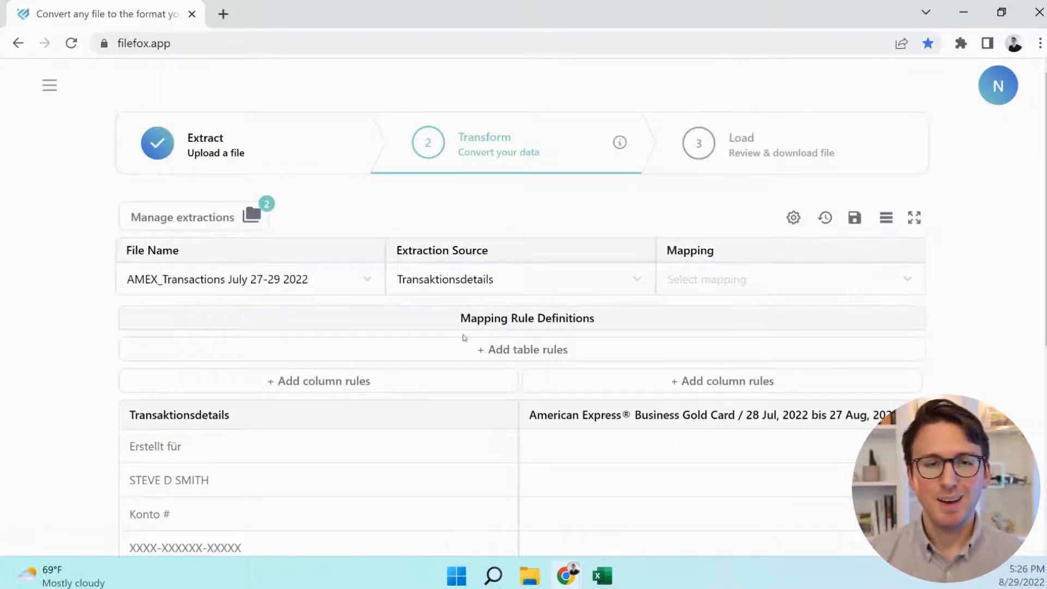
scroll(463, 352, down, 1)
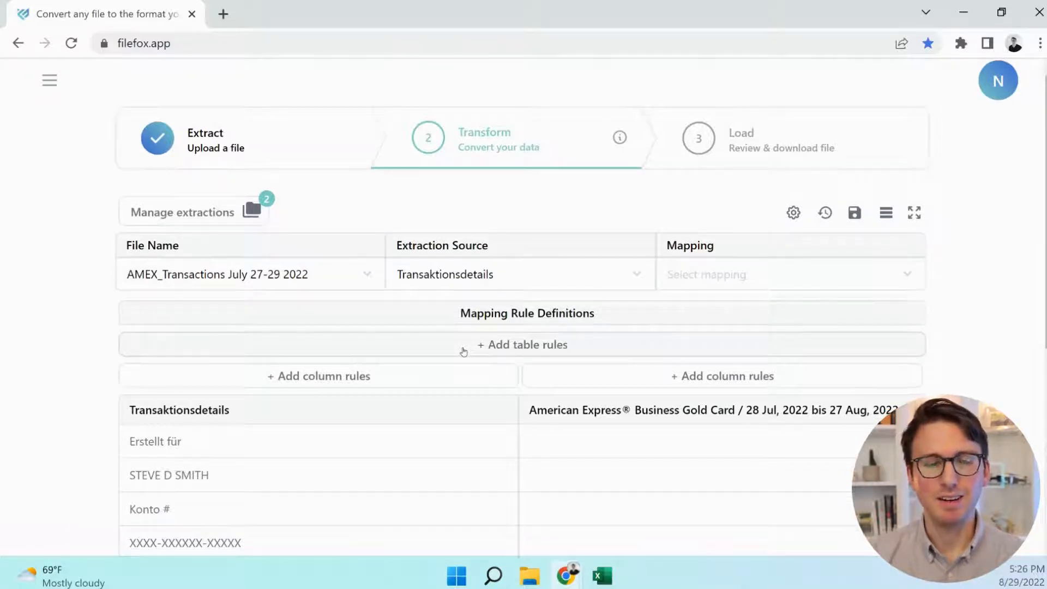
scroll(464, 351, up, 1)
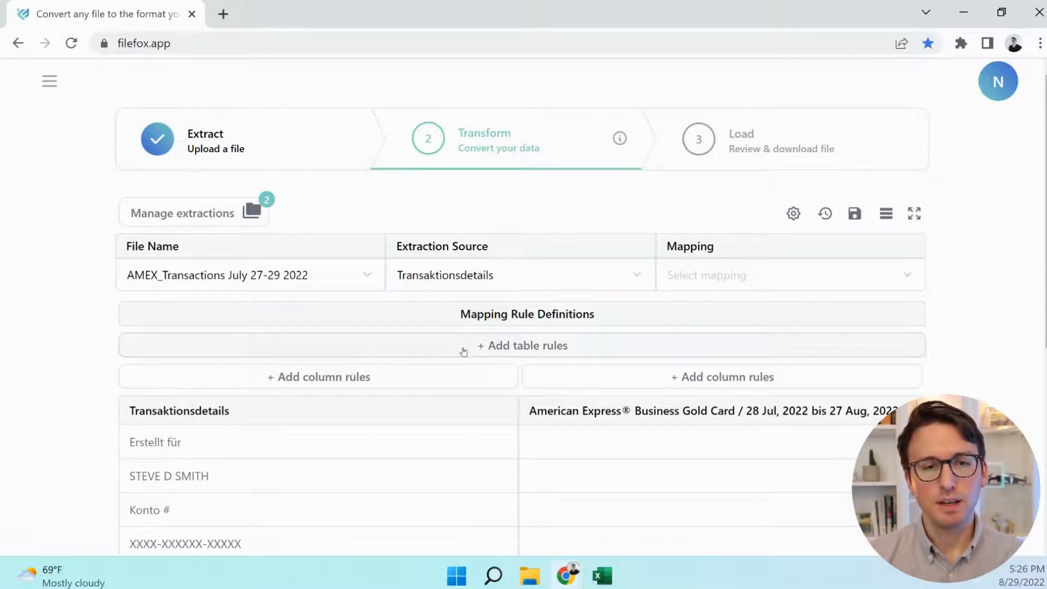
- Add a rule to the overall table mapping rules and make the first rule a Start Columns & Rows rule
click(464, 349)
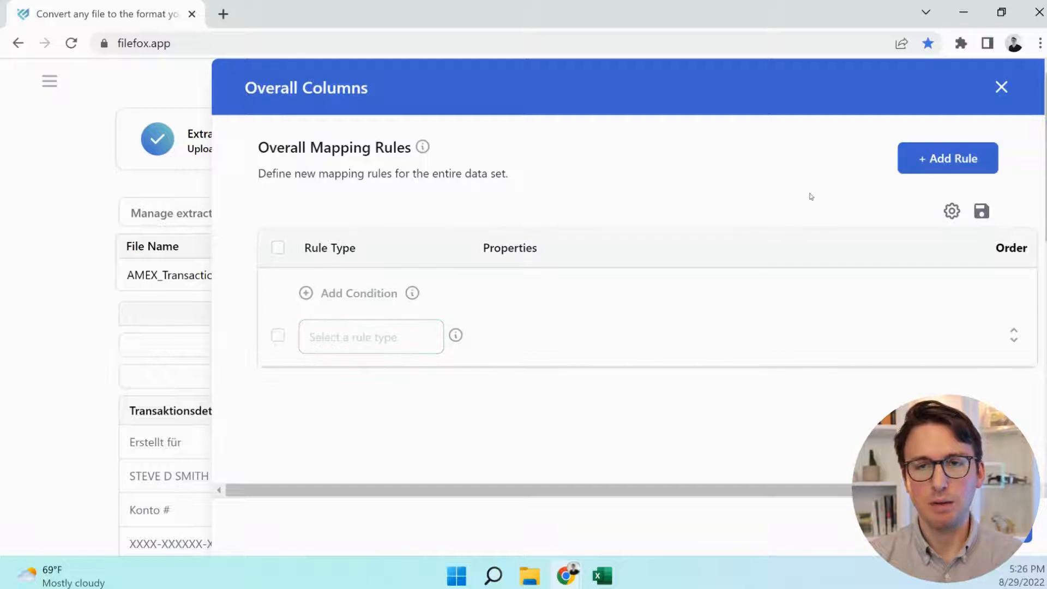
click(936, 160)
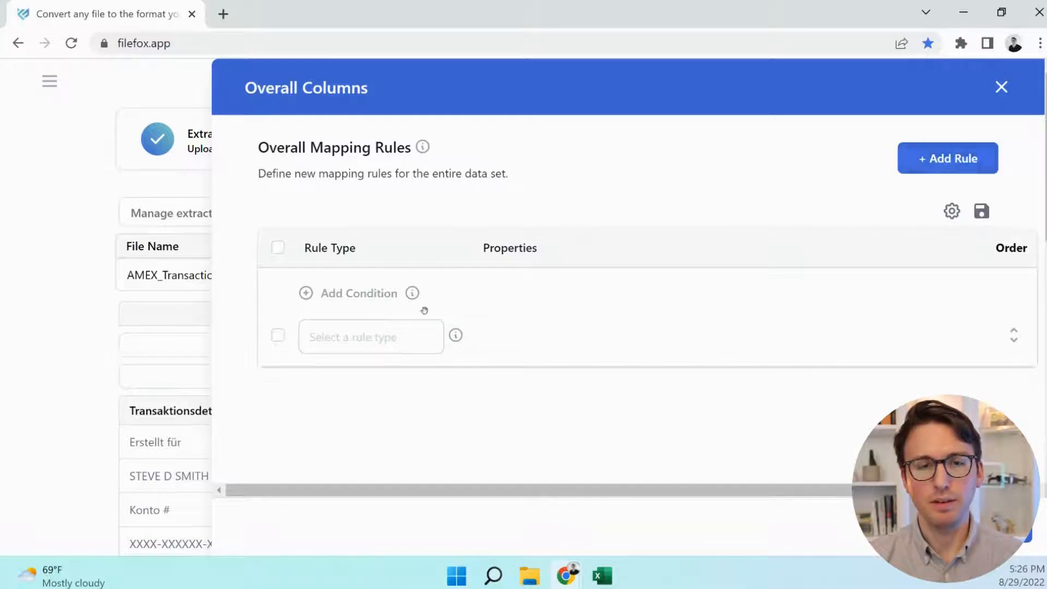
click(385, 339)
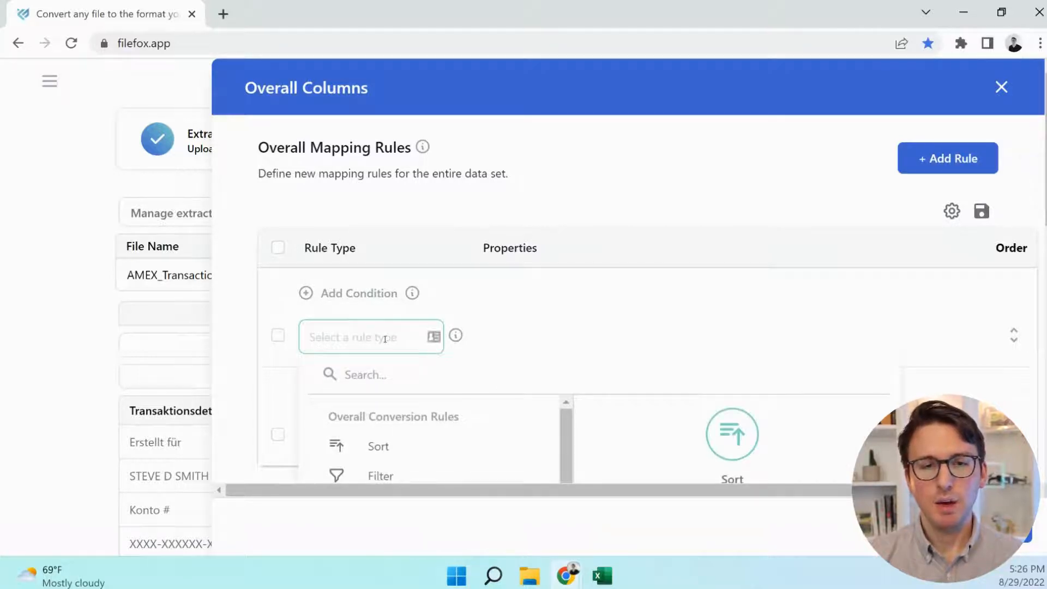
scroll(498, 417, down, 1)
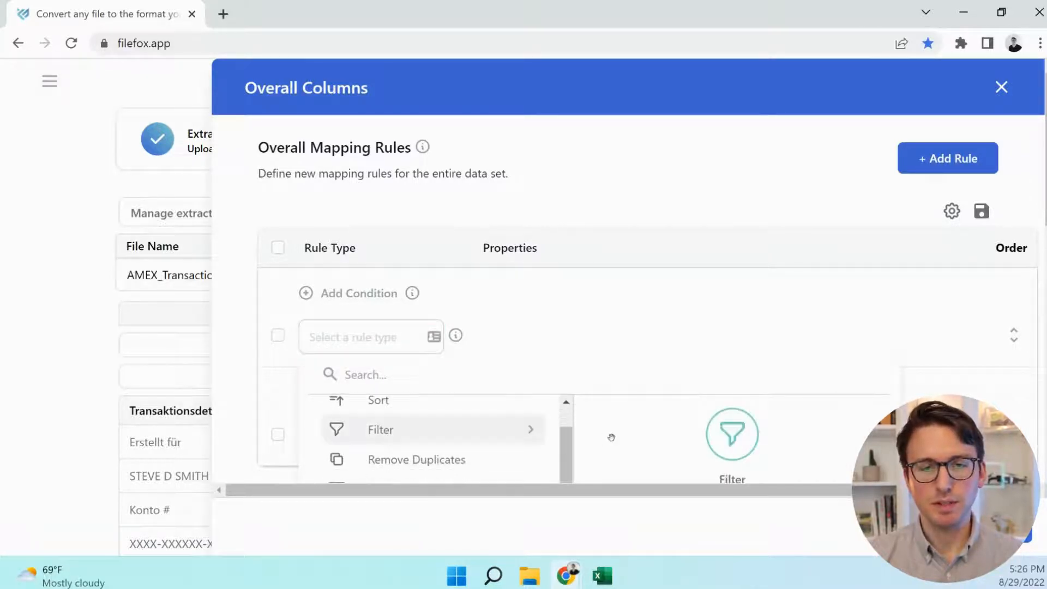
scroll(609, 434, down, 2)
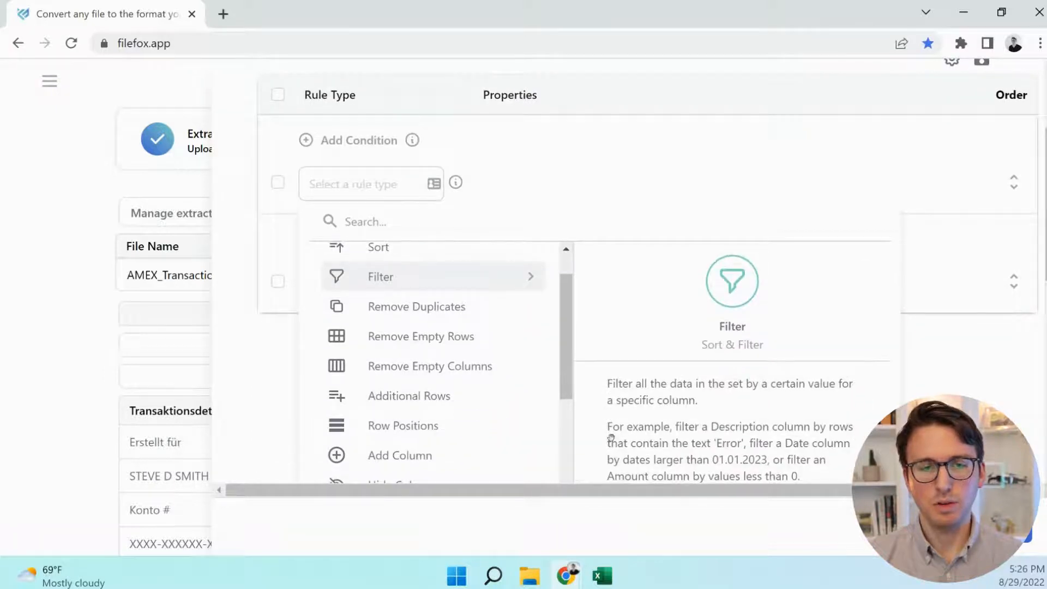
scroll(609, 429, down, 1)
scroll(502, 434, down, 4)
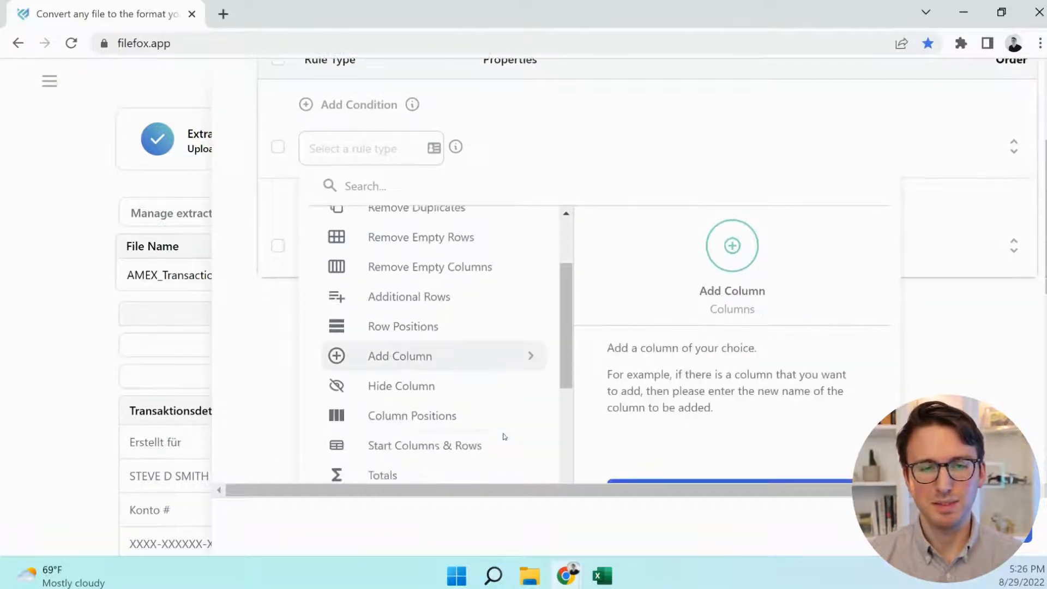
scroll(504, 438, down, 3)
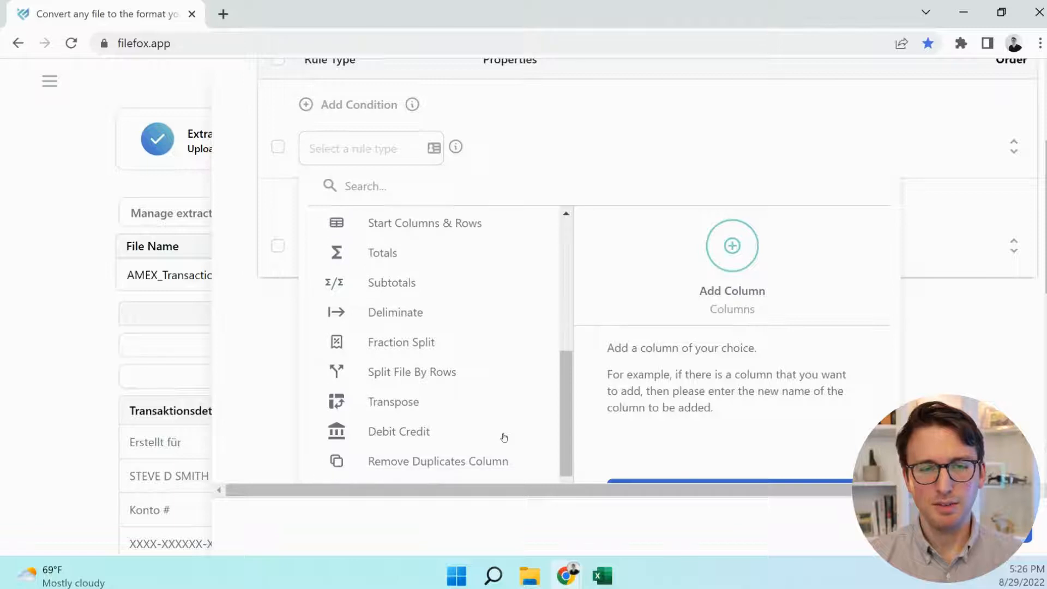
scroll(503, 437, up, 4)
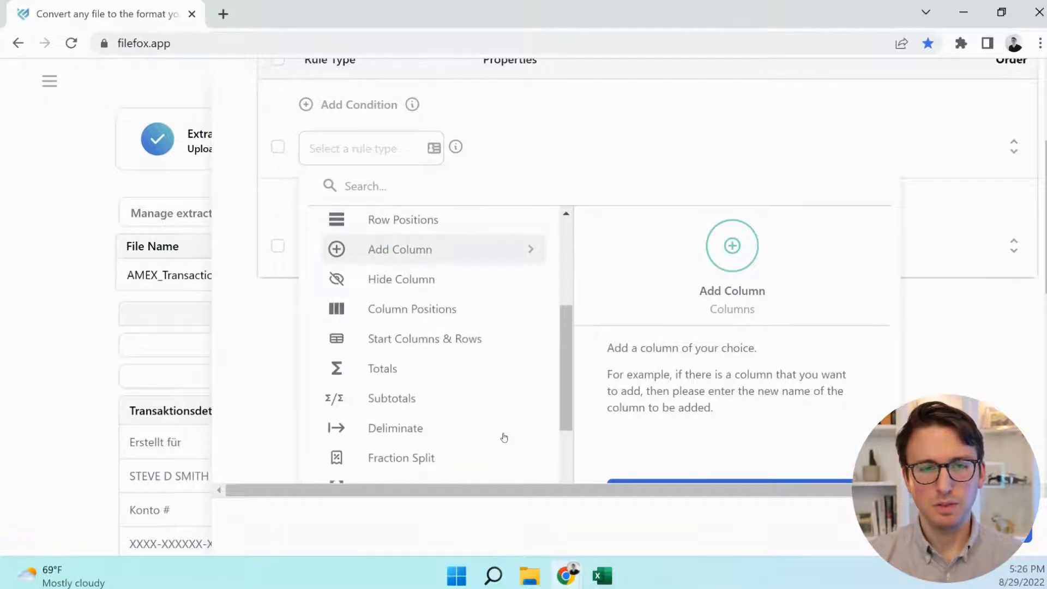
click(423, 342)
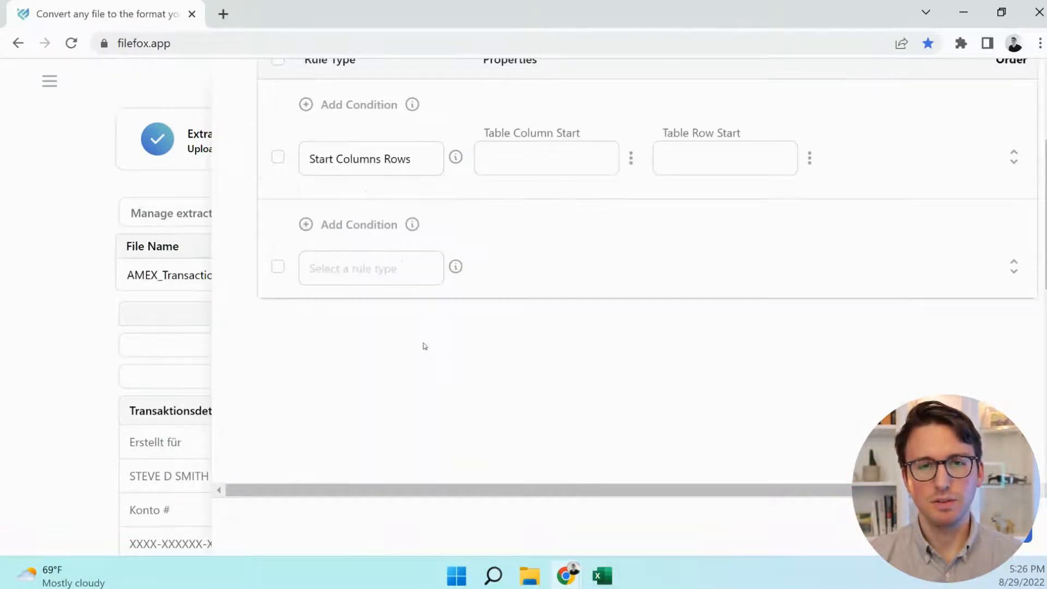
- Set the rule's table column start to 1 and table row start to 7, and save the table rules
click(528, 160)
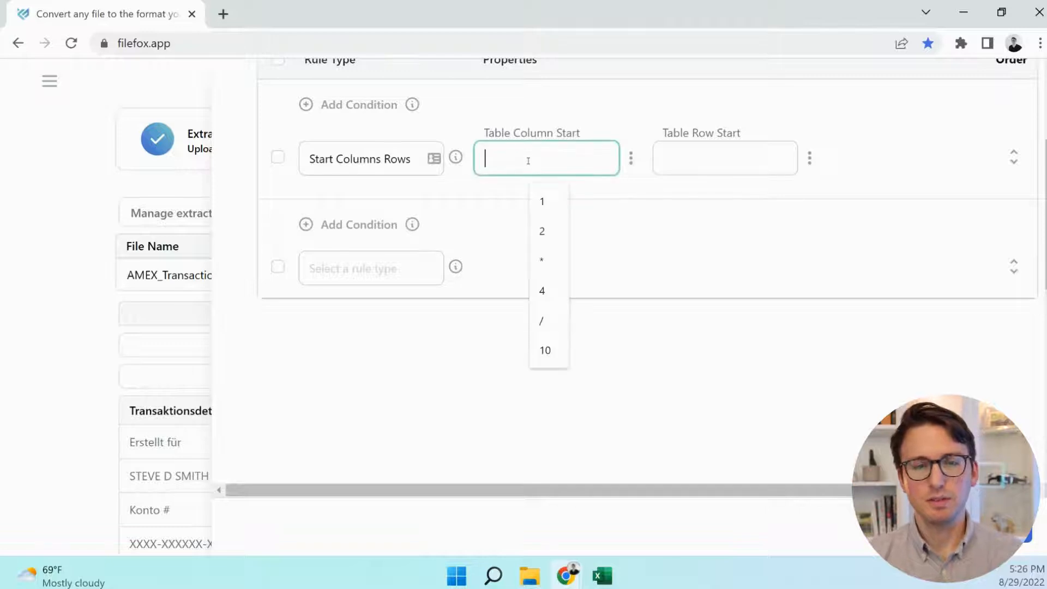
text(1)
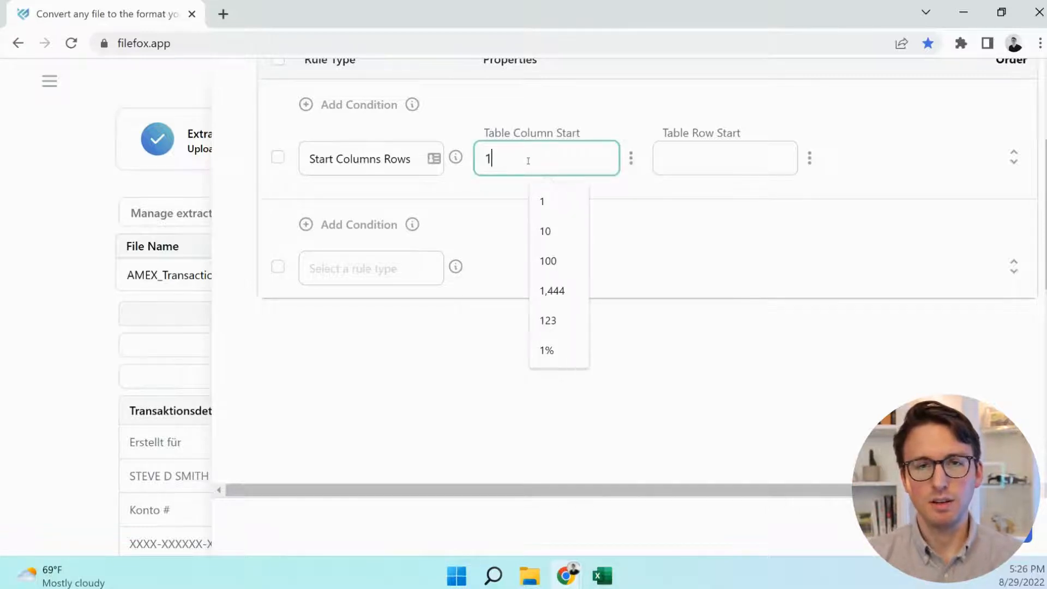
click(690, 161)
text(7)
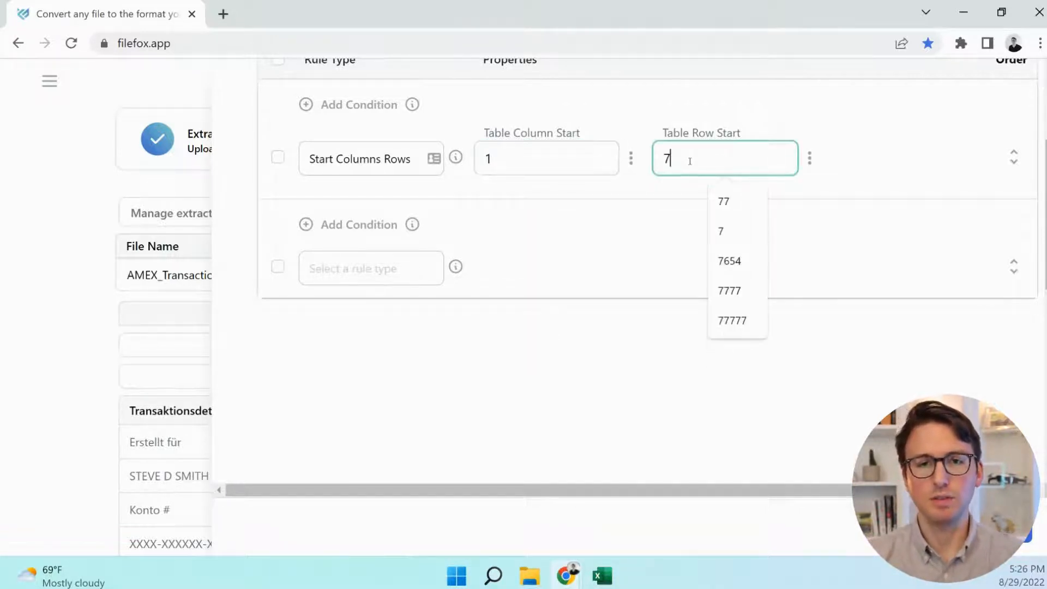
click(591, 362)
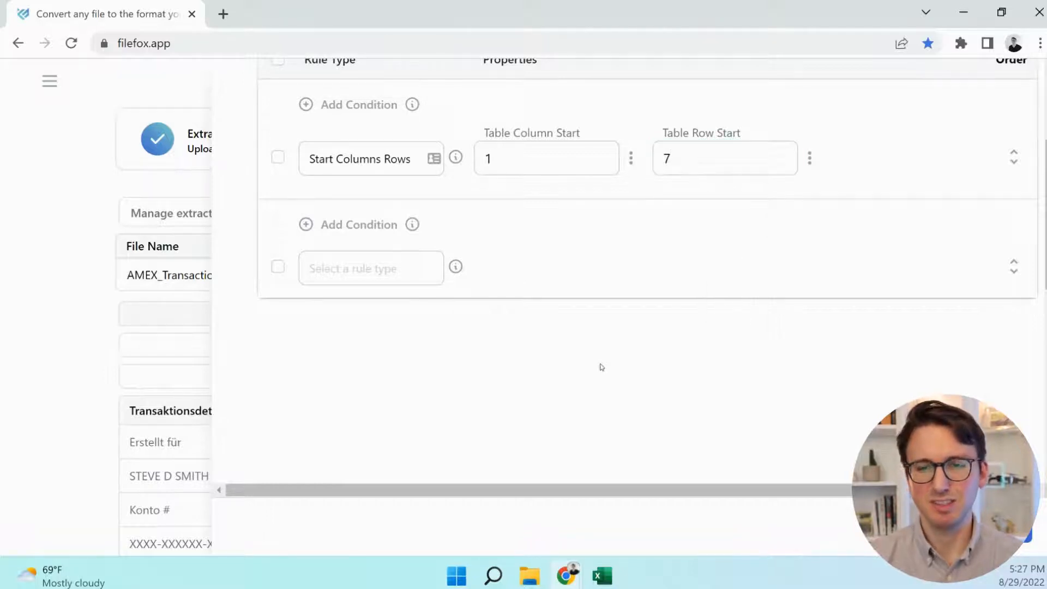
click(1005, 532)
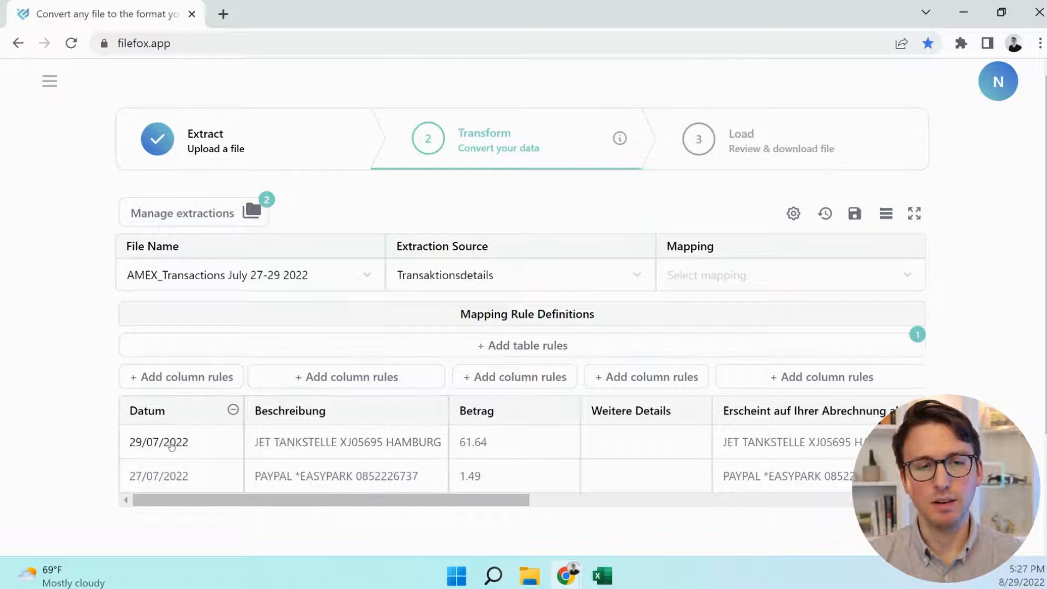
- Add a To Date Format rule to the Datum column with MM/dd/yyyy as the output format
click(182, 378)
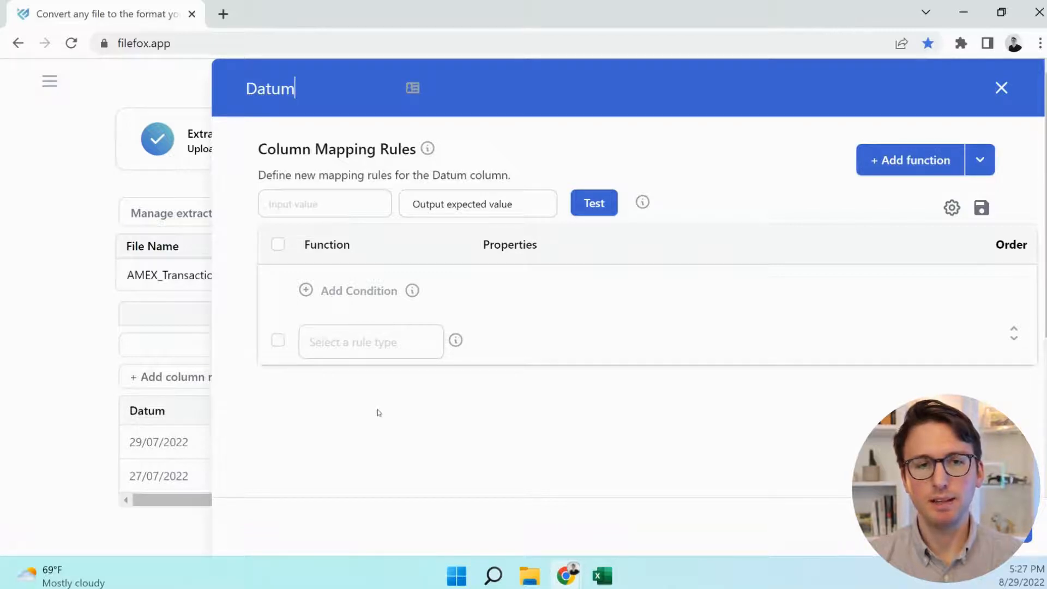
click(363, 344)
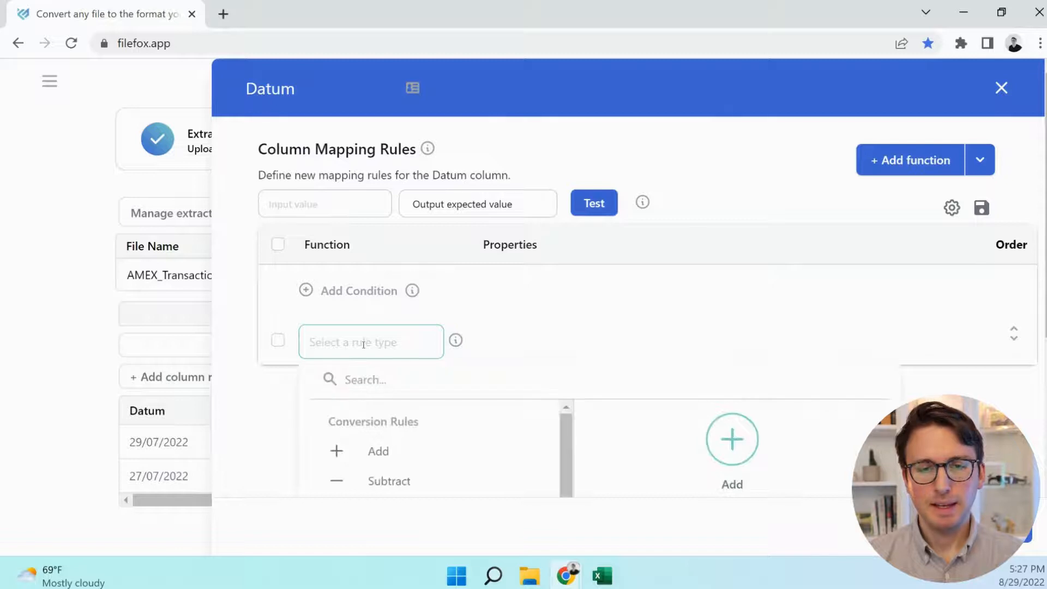
scroll(577, 416, down, 2)
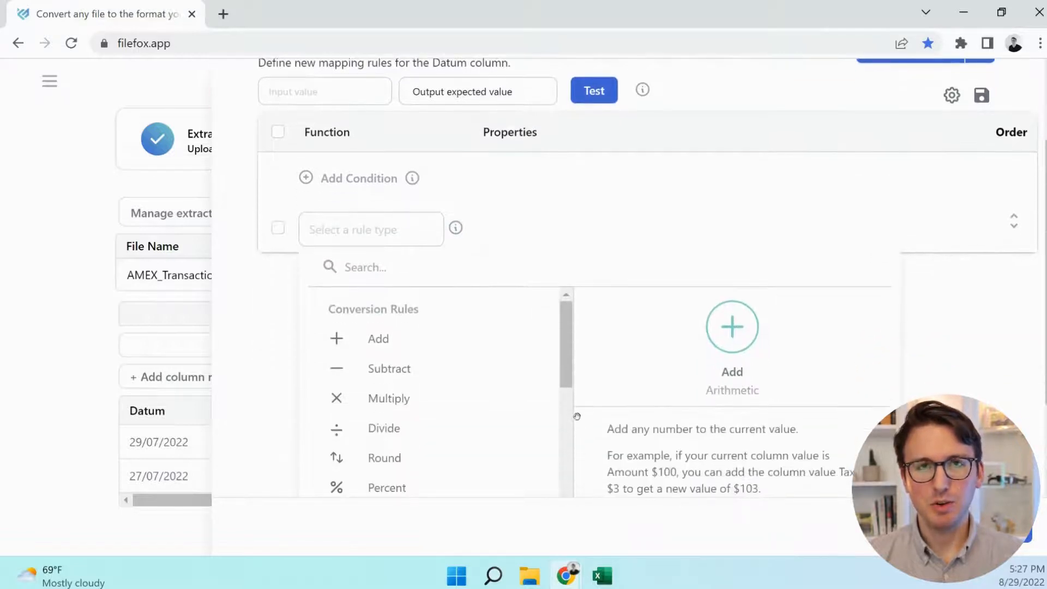
scroll(506, 420, down, 3)
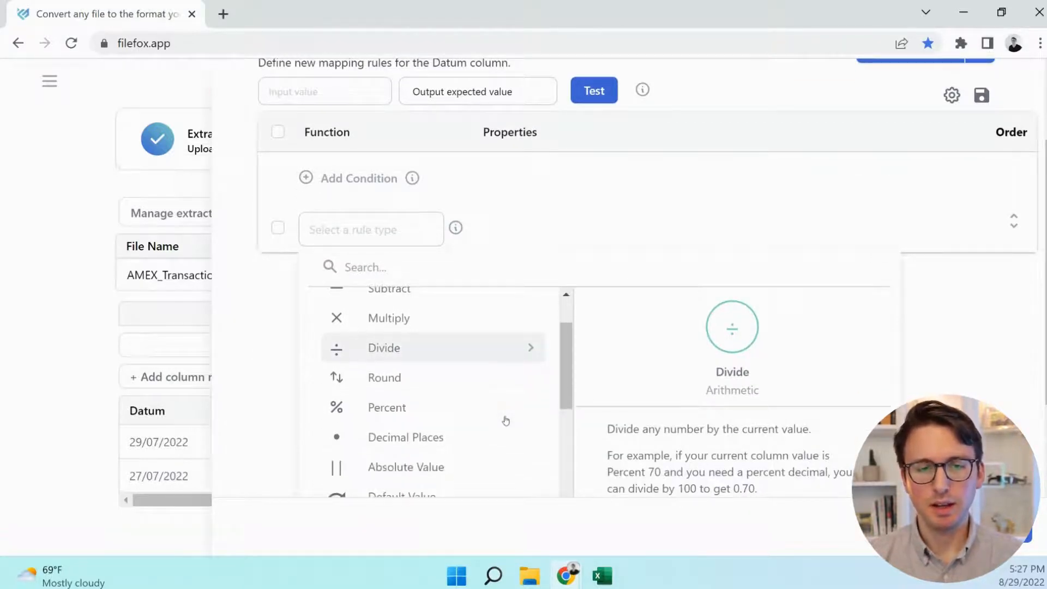
scroll(506, 420, down, 5)
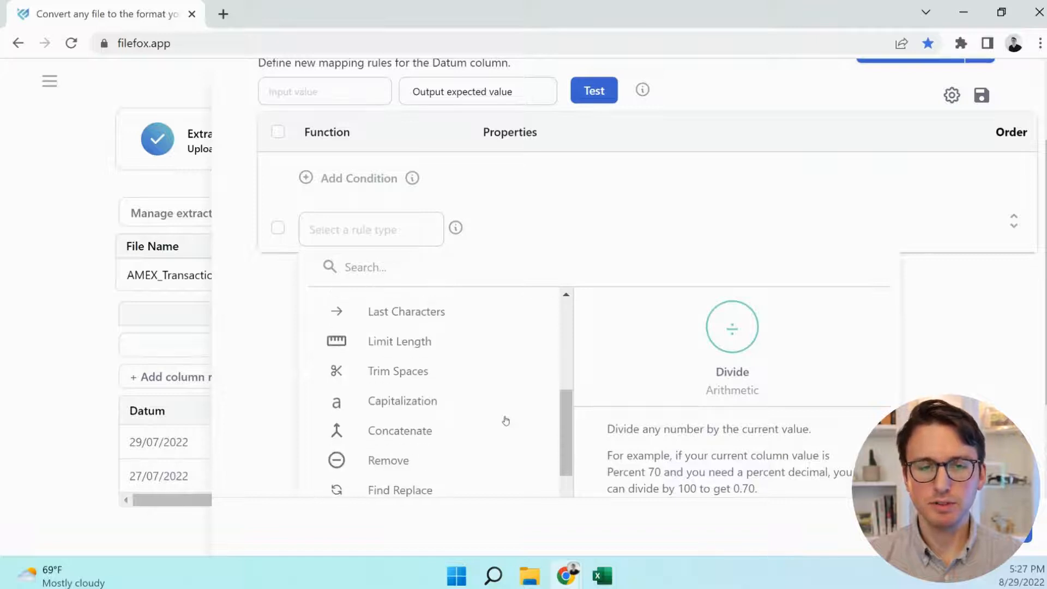
scroll(506, 420, down, 4)
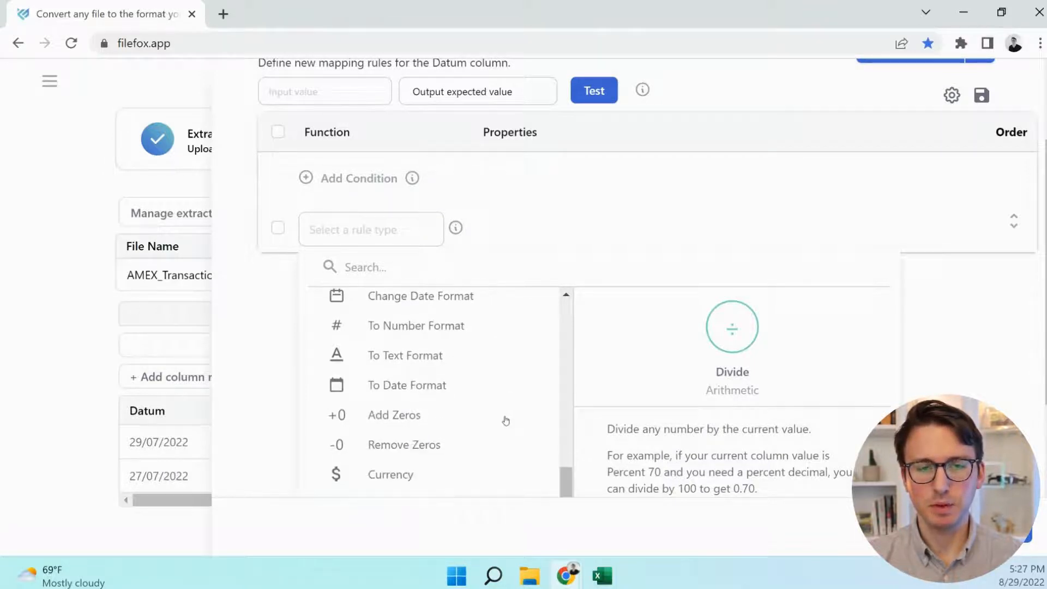
scroll(506, 420, down, 2)
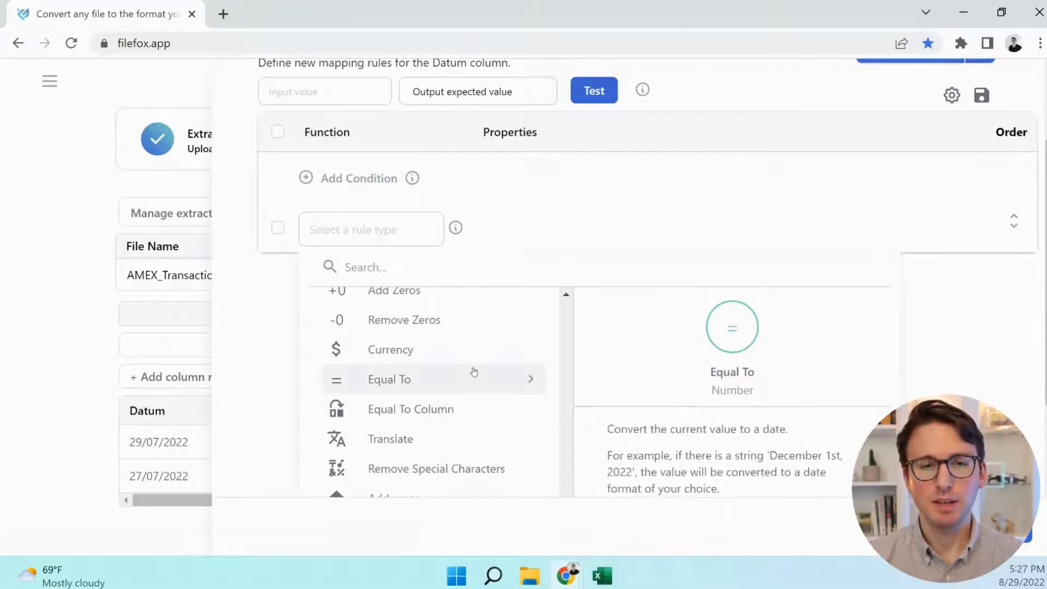
scroll(472, 373, up, 4)
scroll(473, 372, up, 1)
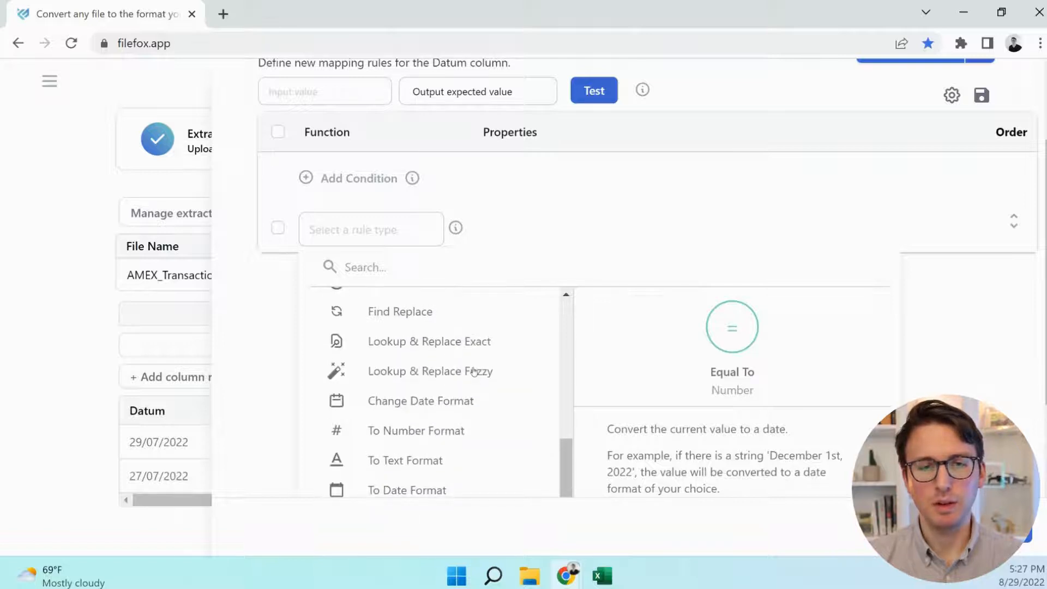
scroll(473, 371, down, 1)
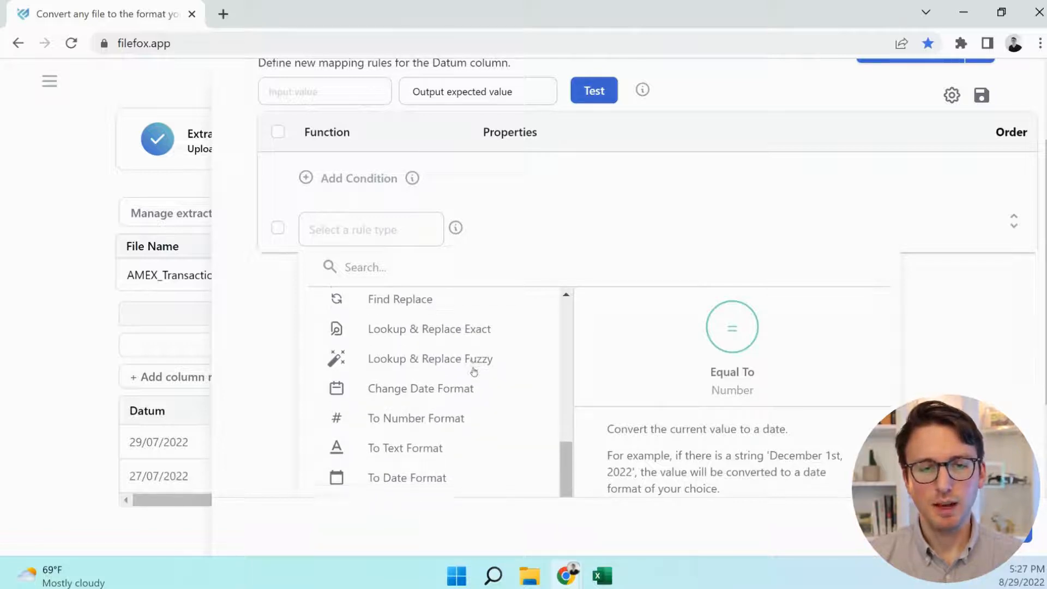
click(427, 473)
scroll(491, 371, up, 2)
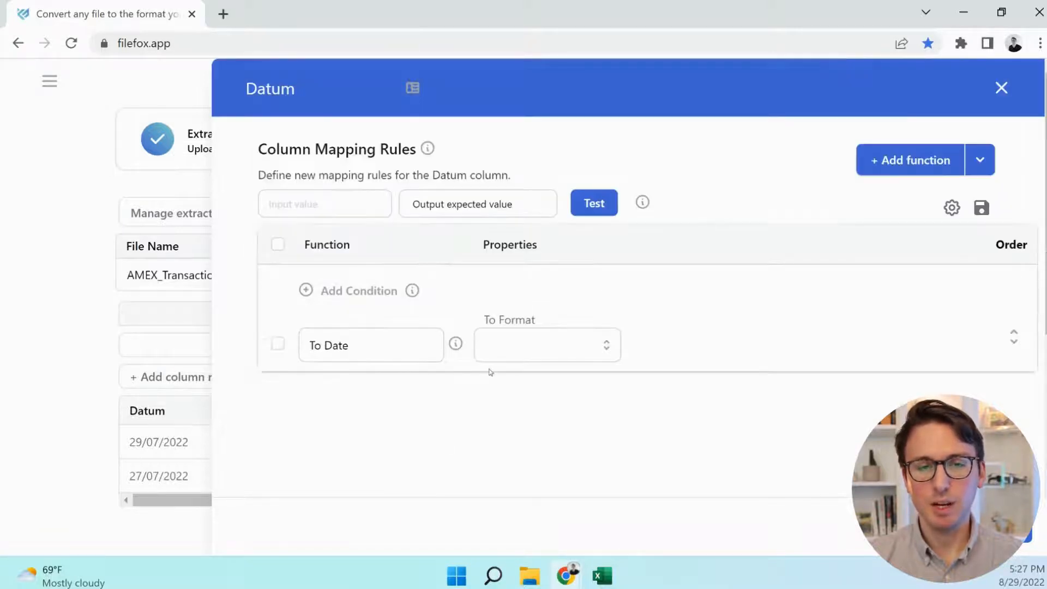
click(549, 352)
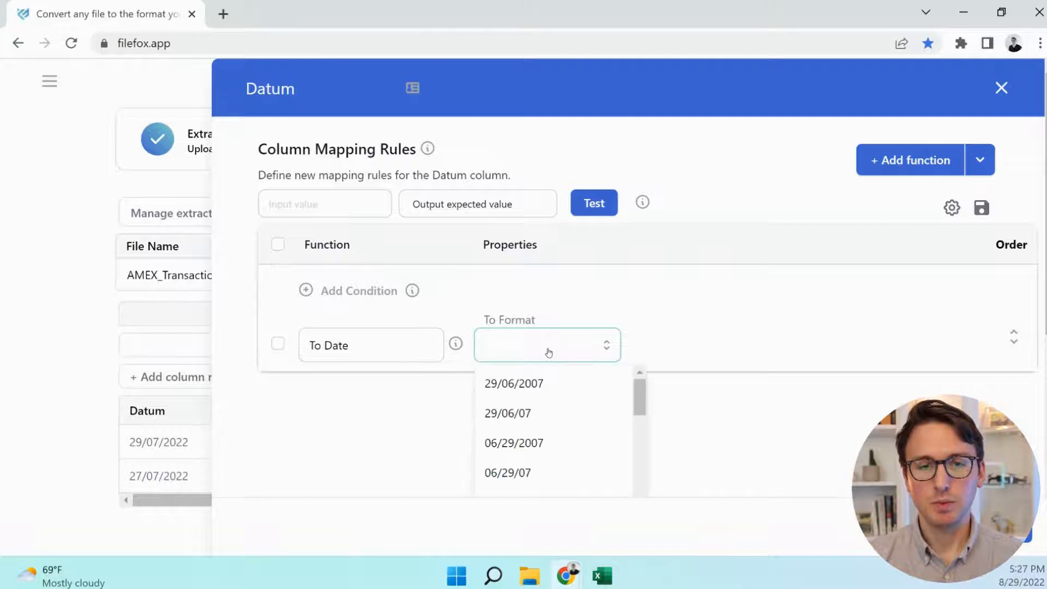
click(531, 439)
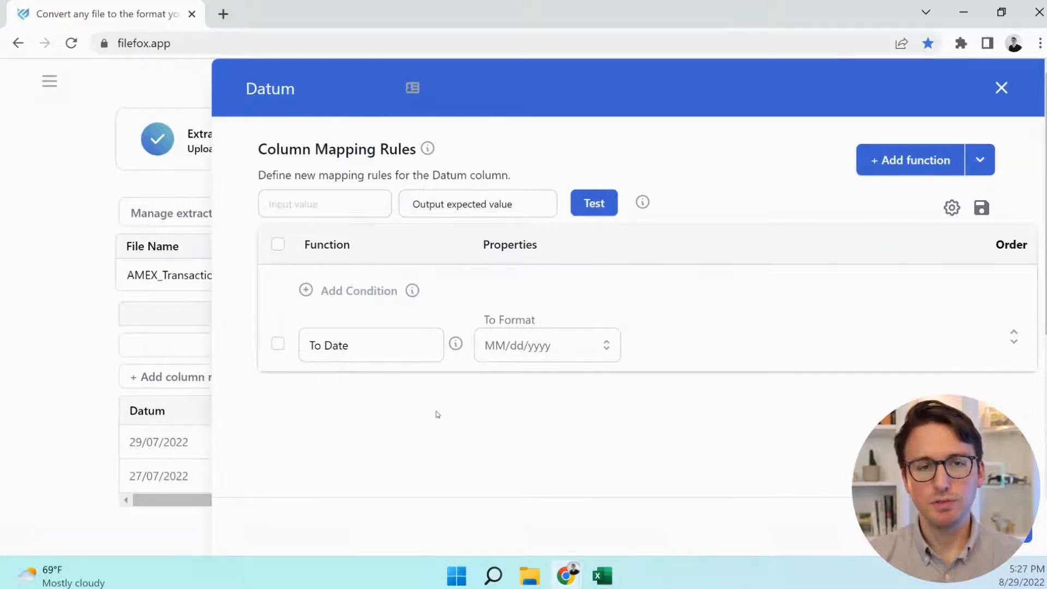
- Add a blank condition to the Datum date rule and examine the available condition types and the options for adding functions
click(353, 293)
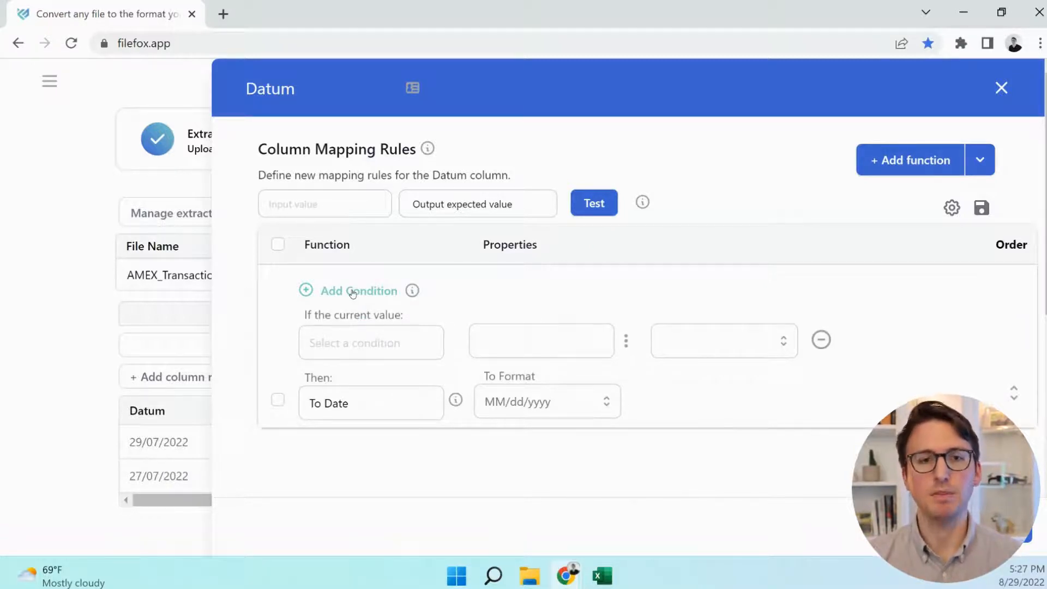
click(345, 342)
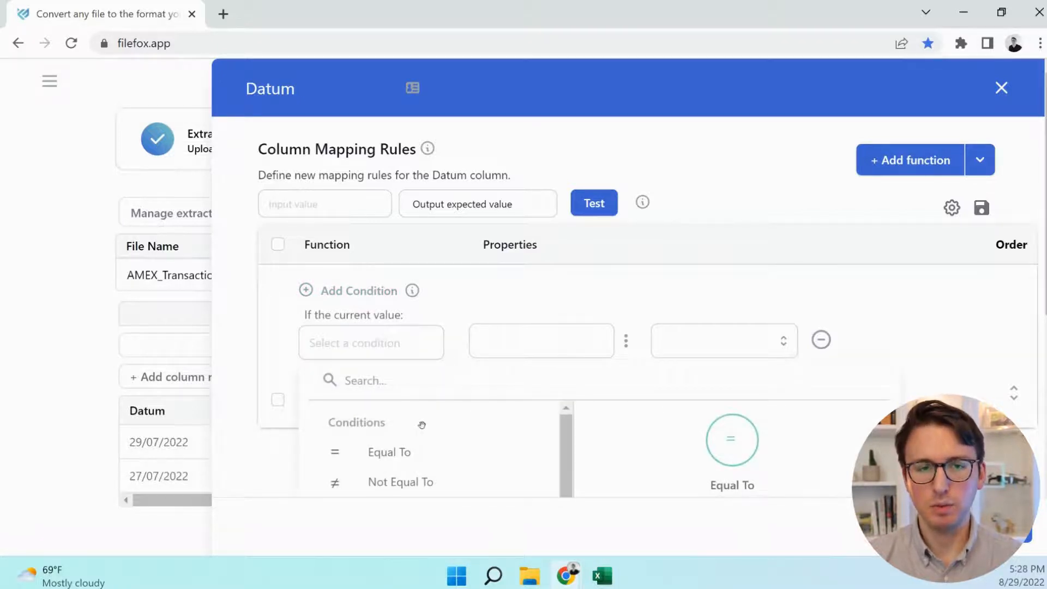
scroll(422, 425, down, 1)
scroll(422, 425, down, 1)
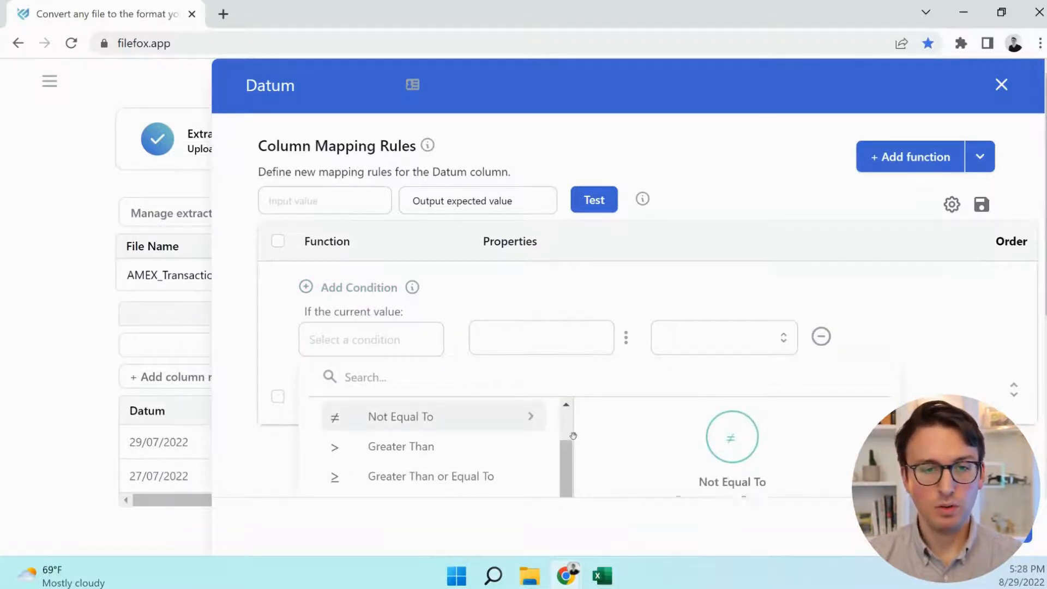
scroll(573, 436, down, 1)
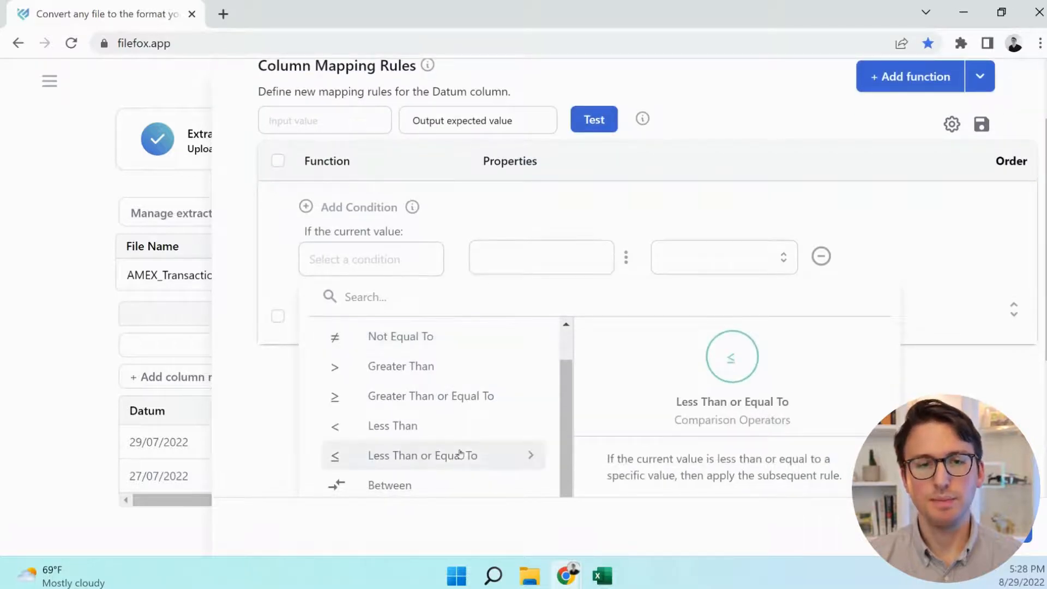
scroll(464, 455, down, 3)
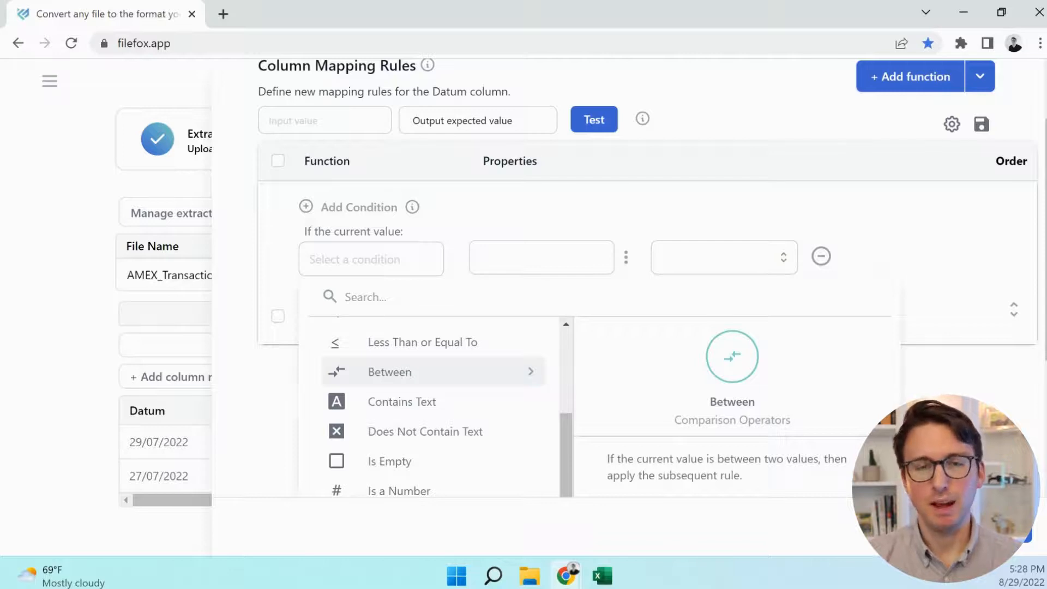
click(927, 436)
scroll(657, 408, up, 2)
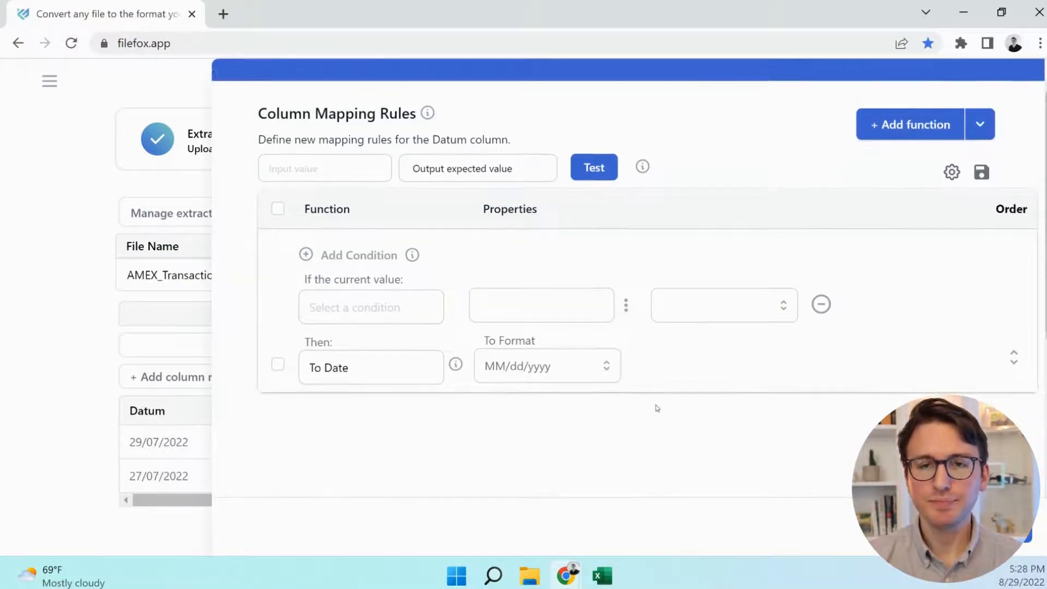
scroll(657, 409, up, 1)
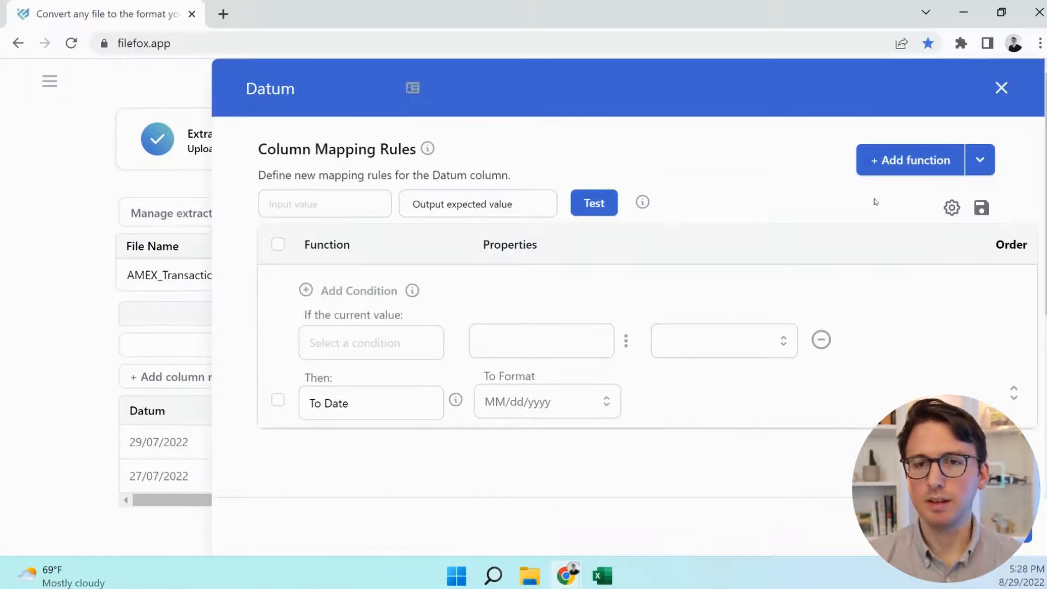
click(976, 161)
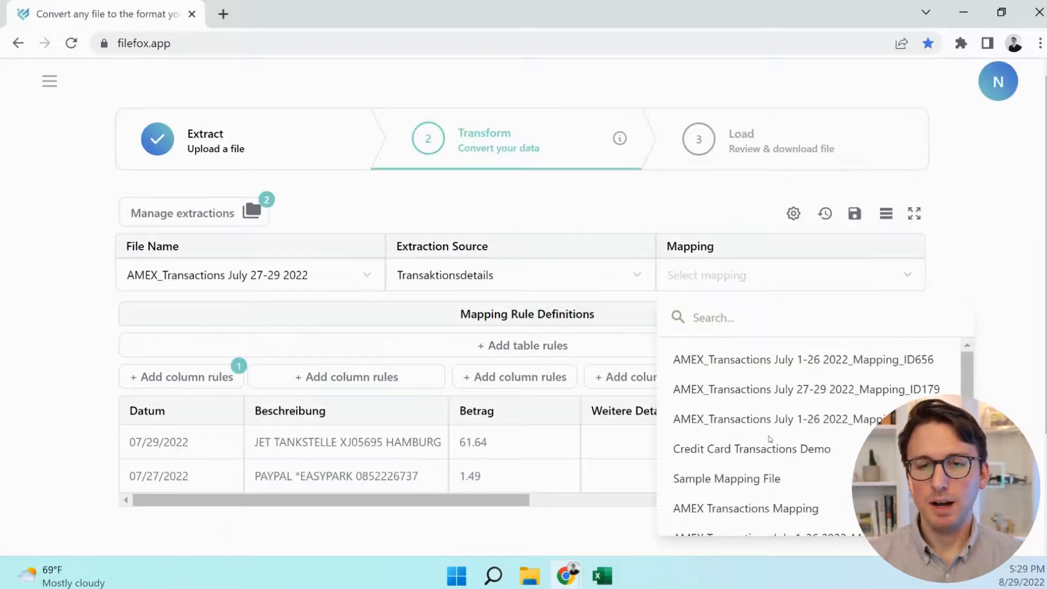
- Assign the saved Credit Card Transactions Demo mapping to both AMEX_Transactions July 27-29 2022 and AMEX_Transactions July 1-26 2022
click(763, 455)
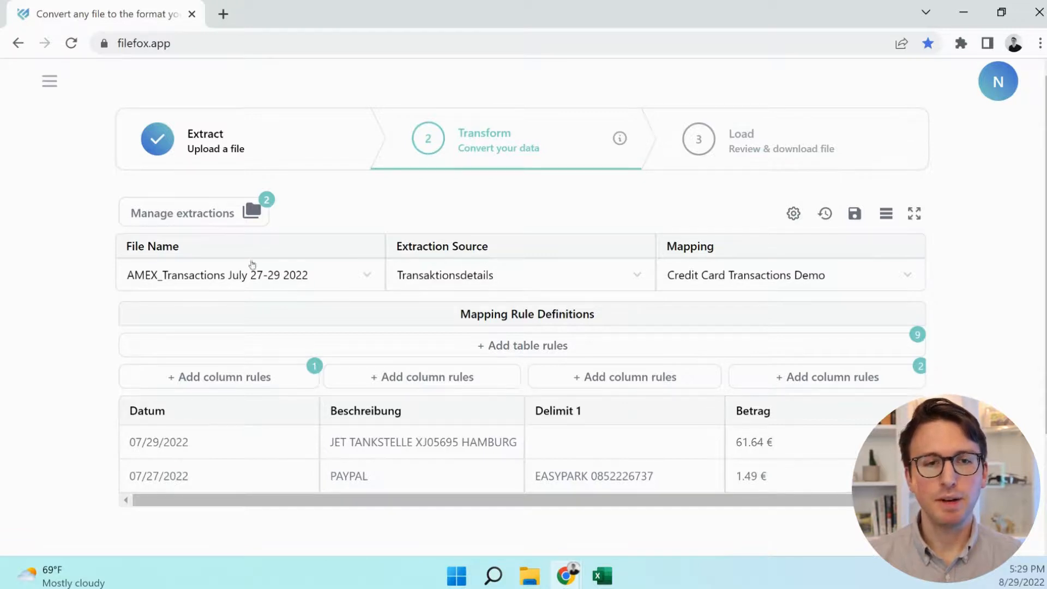
click(175, 211)
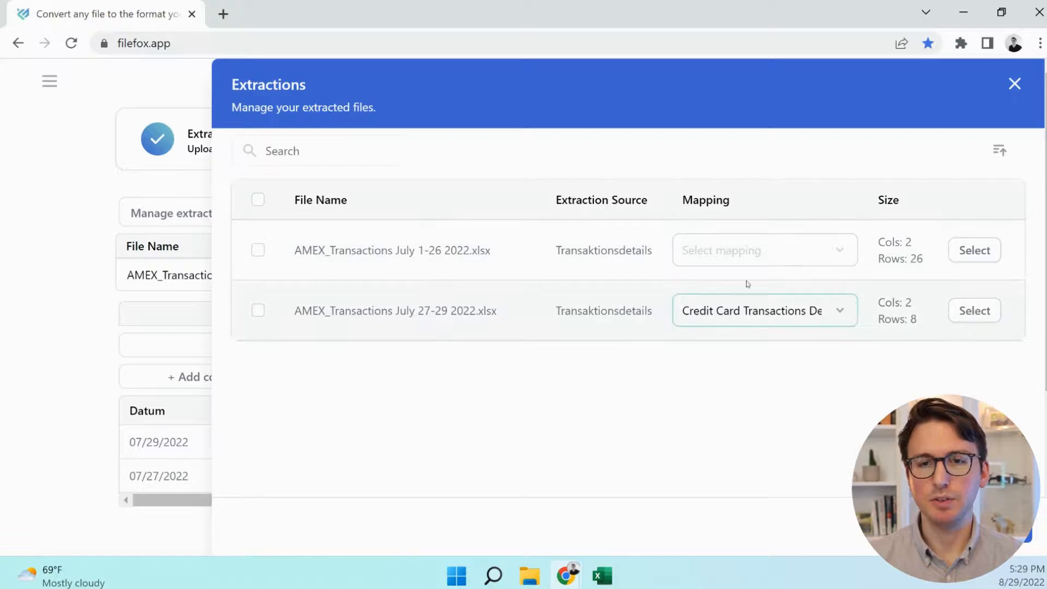
click(843, 254)
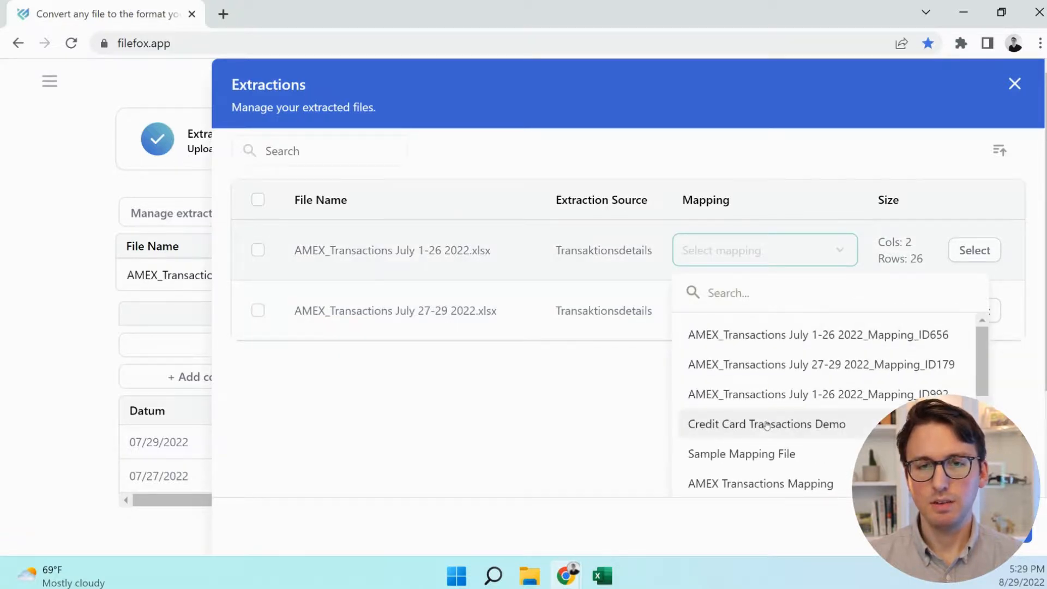
click(766, 424)
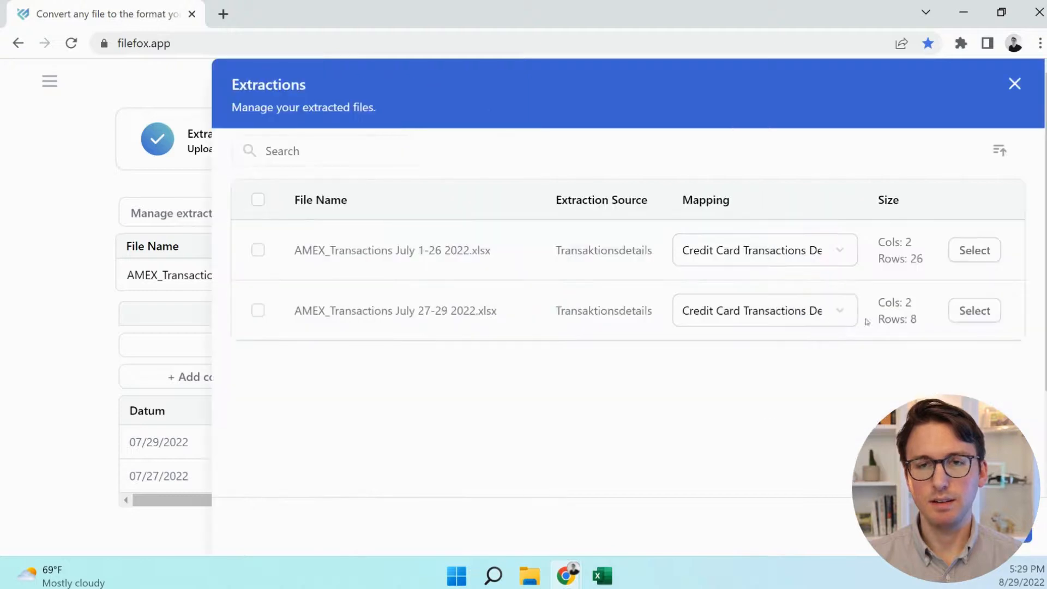
- Select AMEX_Transactions July 1-26 2022 from the extractions and review its transformed table rows
click(963, 255)
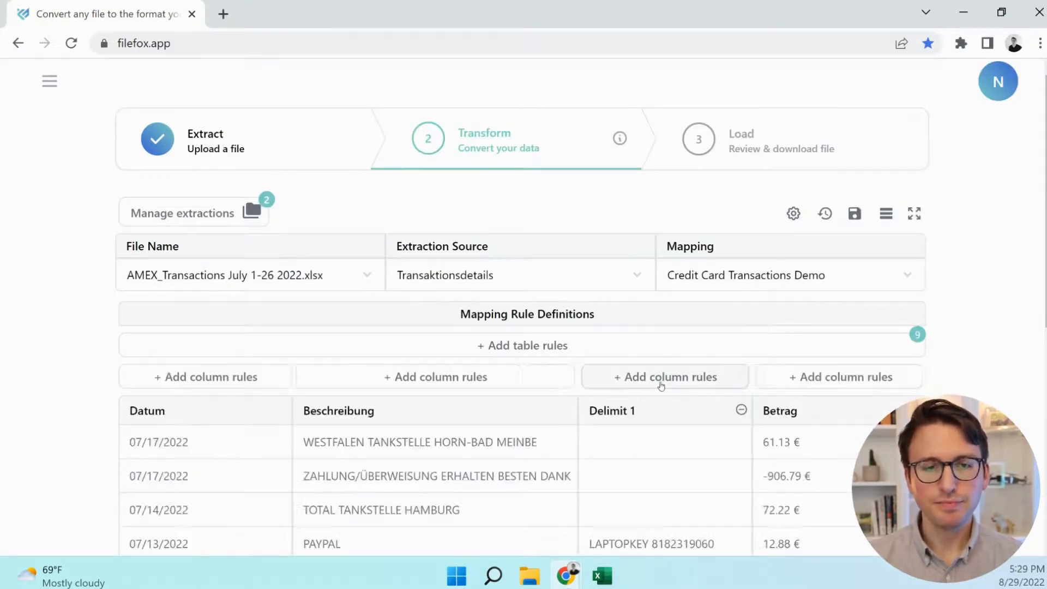
scroll(556, 420, down, 3)
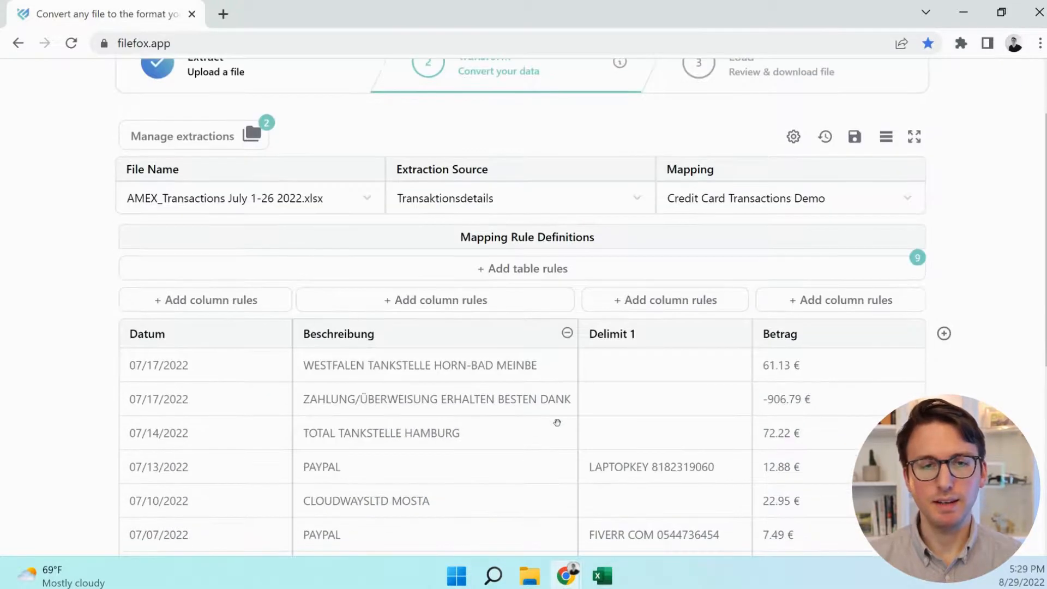
scroll(556, 422, down, 3)
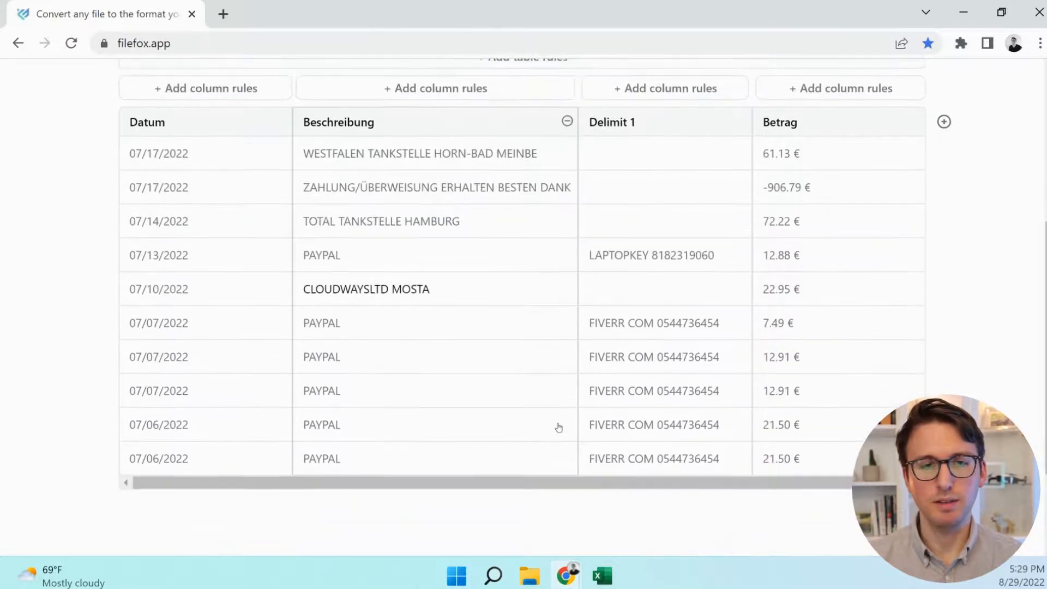
scroll(557, 425, up, 5)
scroll(557, 427, up, 1)
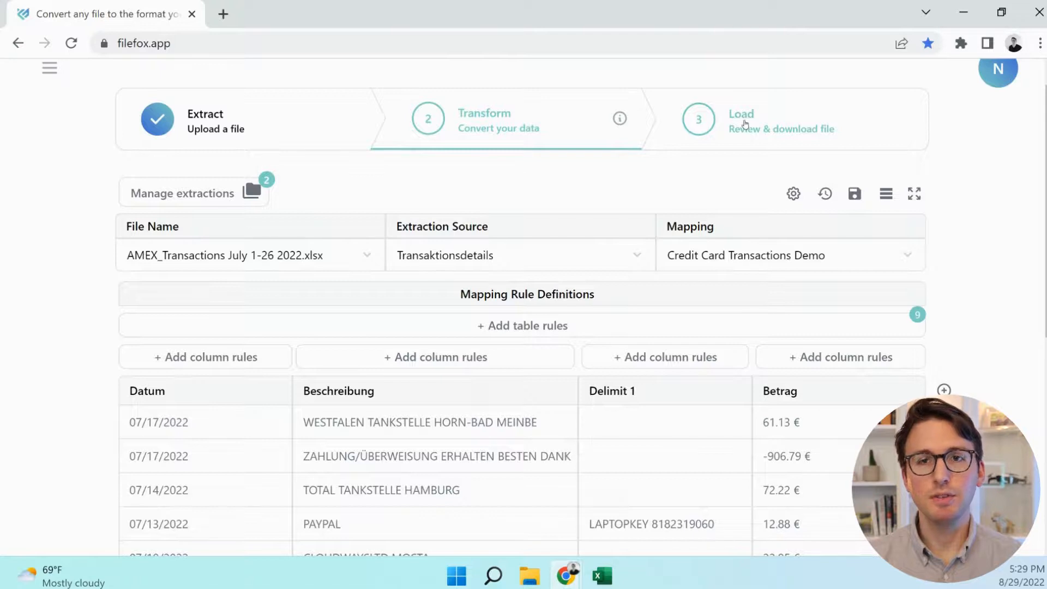
- Continue to the Load stage and merge both AMEX transaction load files into one
click(745, 124)
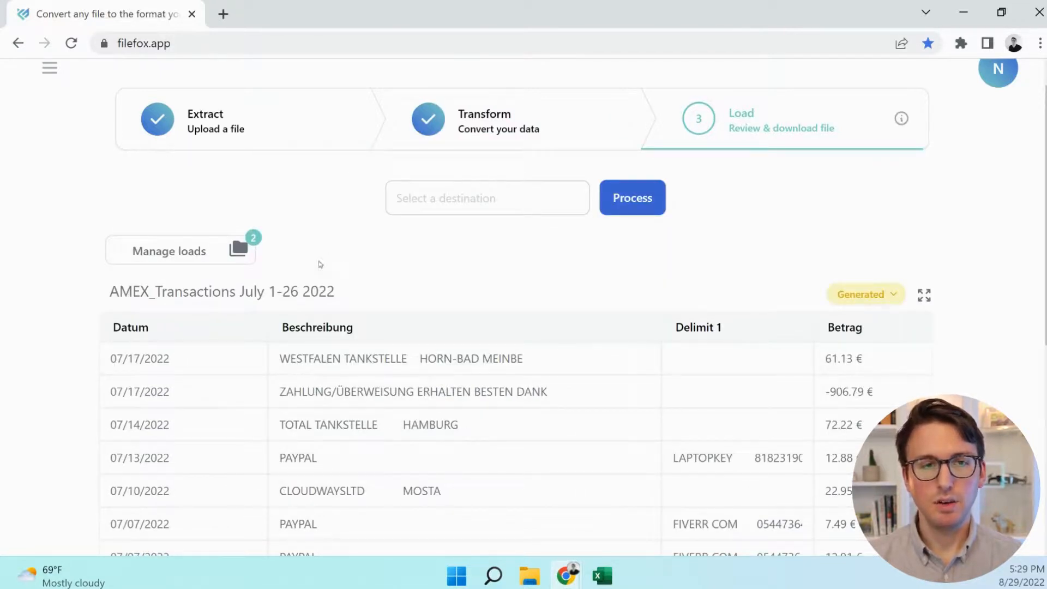
click(175, 261)
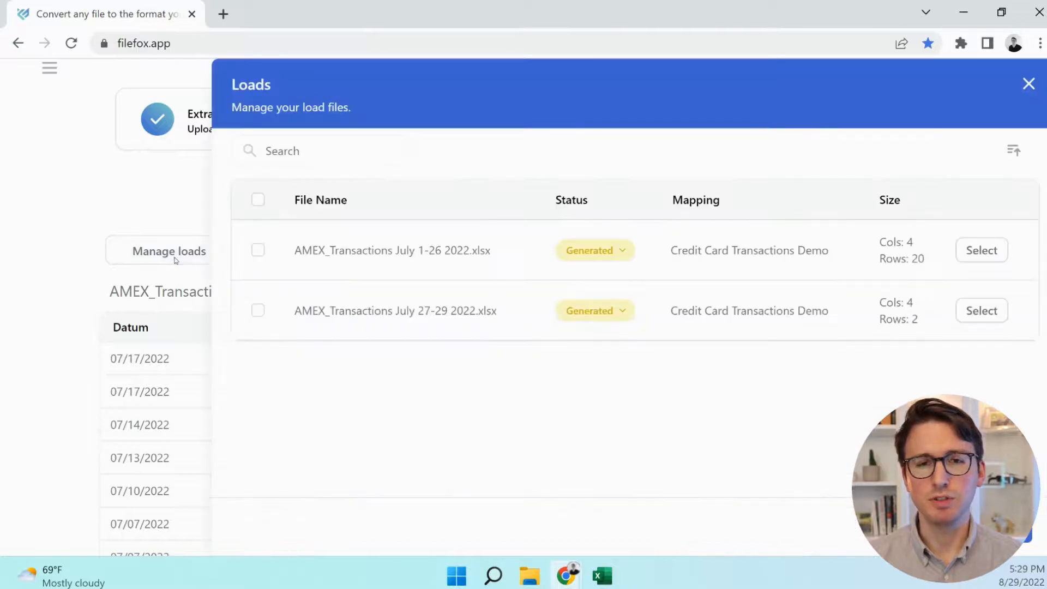
click(259, 202)
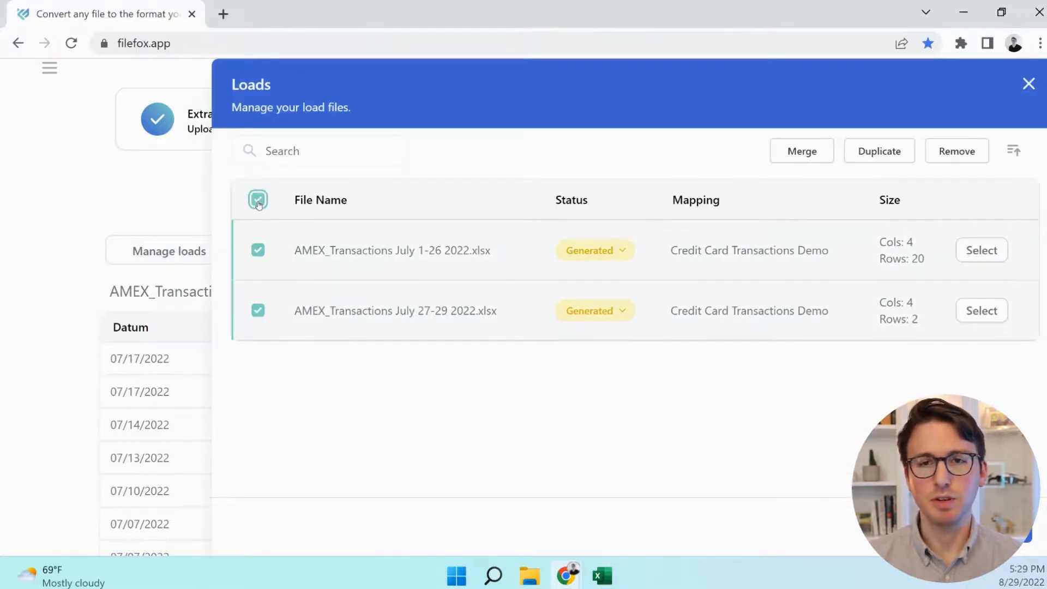
click(805, 150)
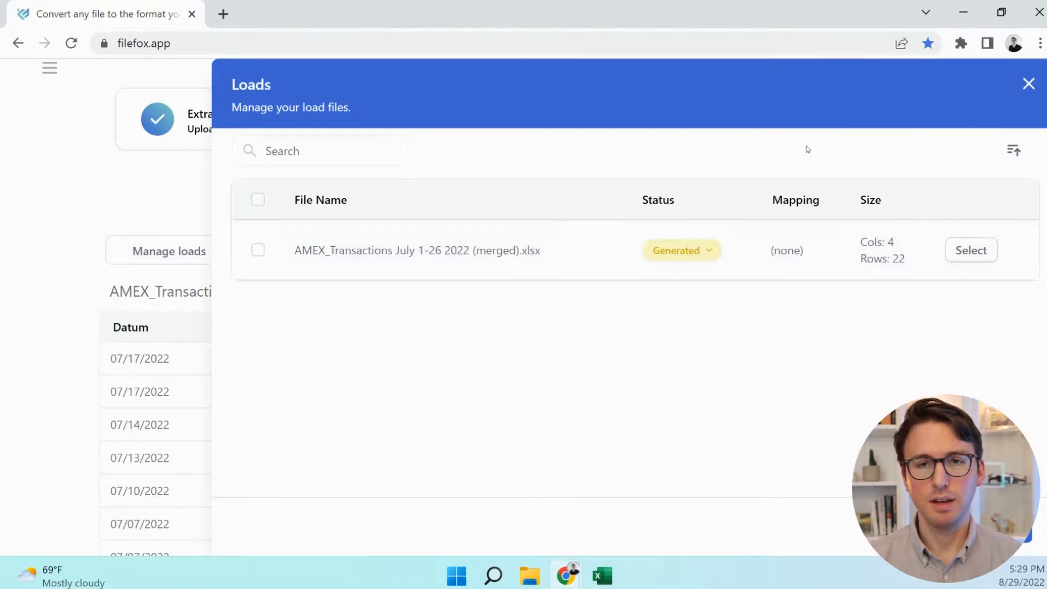
- Select the merged load file and examine its table in full-screen view with all rows shown
click(966, 261)
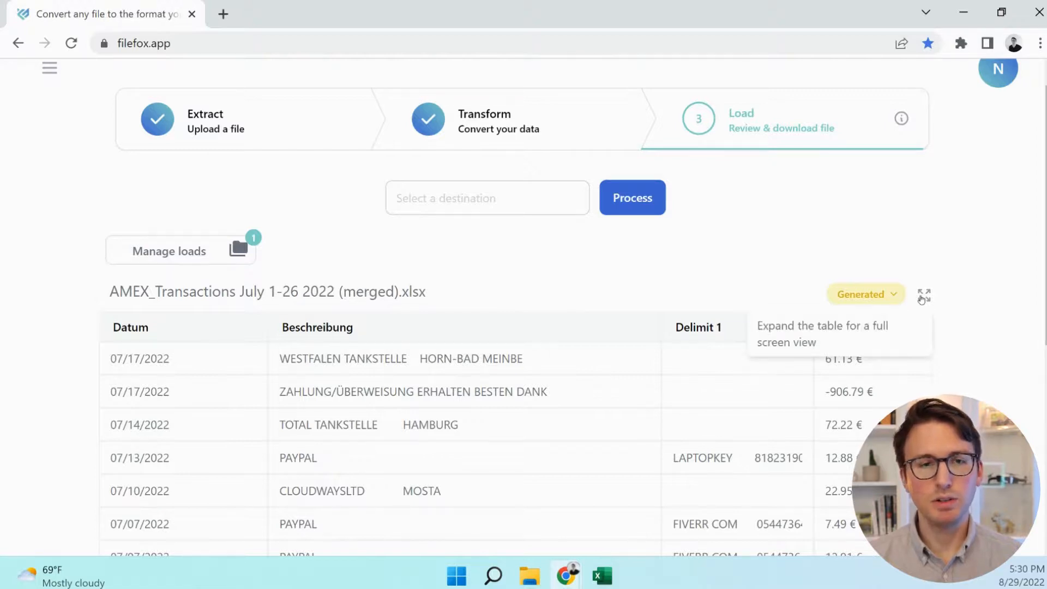
click(923, 296)
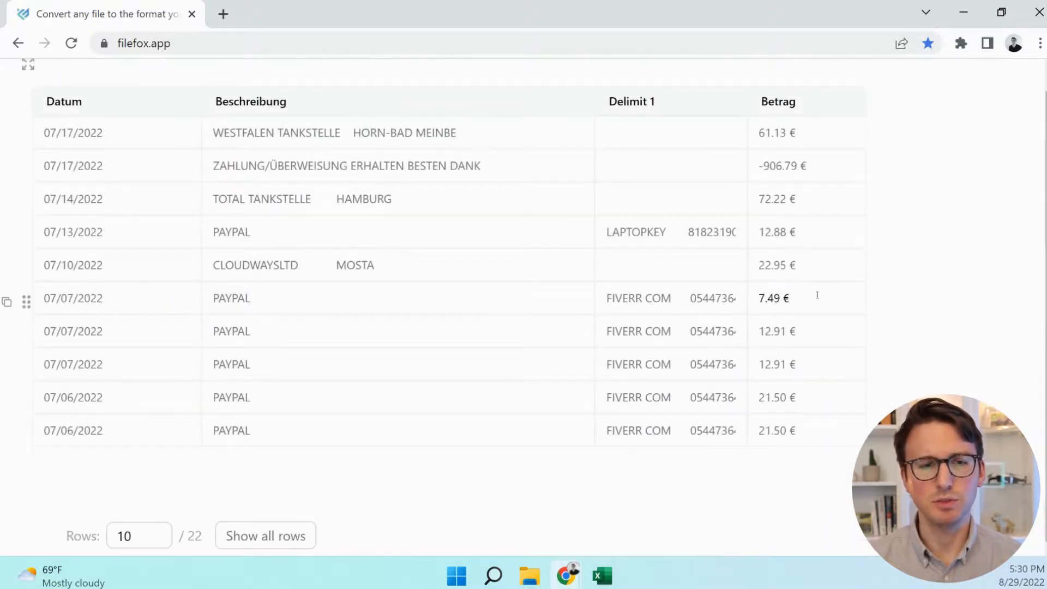
click(284, 540)
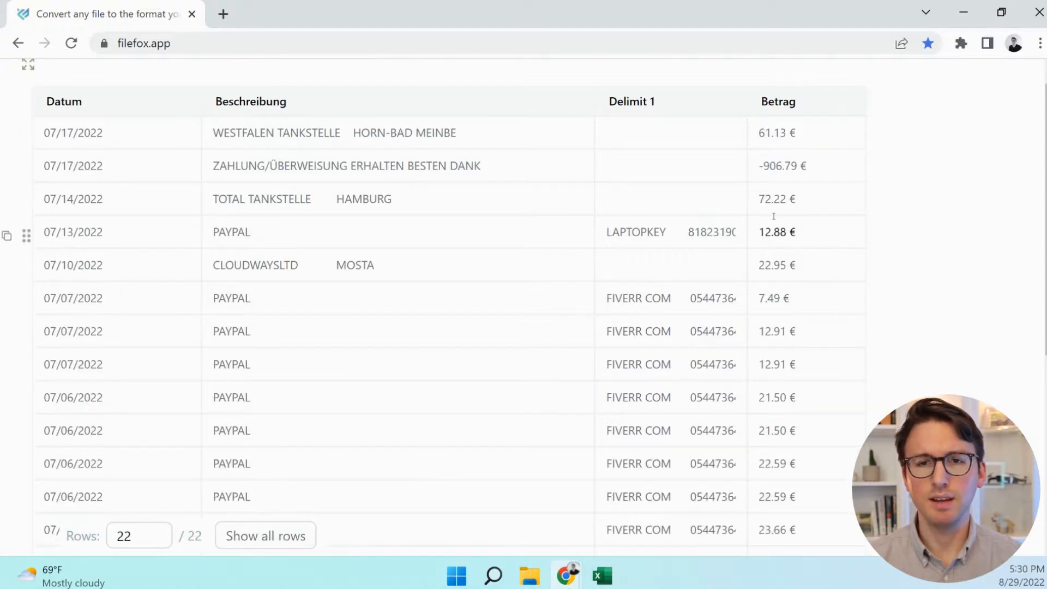
- Change the Betrag of the ZAHLUNG/ÜBERWEISUNG ERHALTEN BESTEN DANK row to 906.79 € and leave the full-screen table view
click(765, 173)
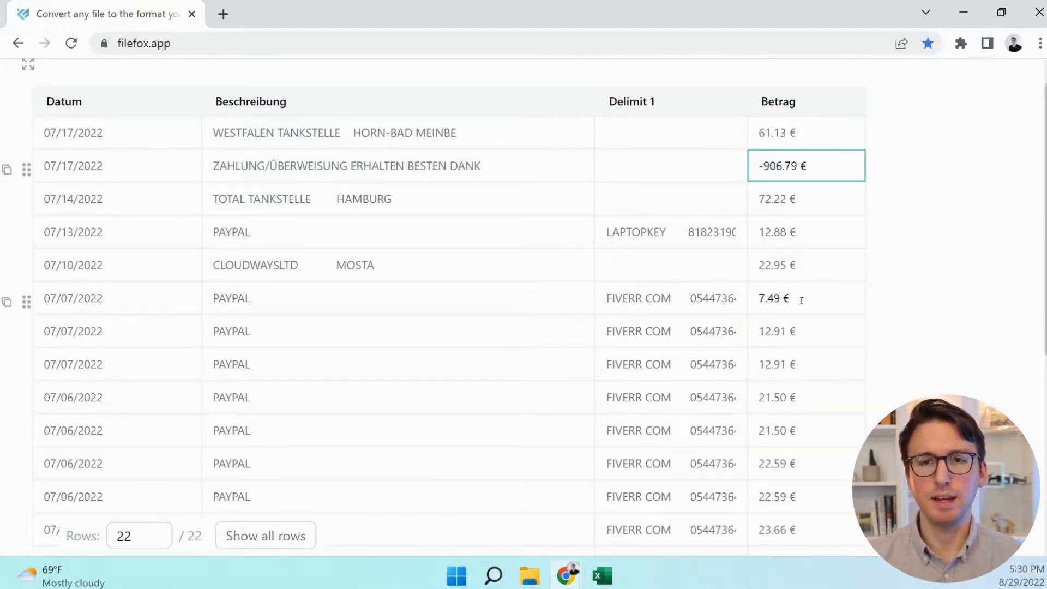
key(BackSpace)
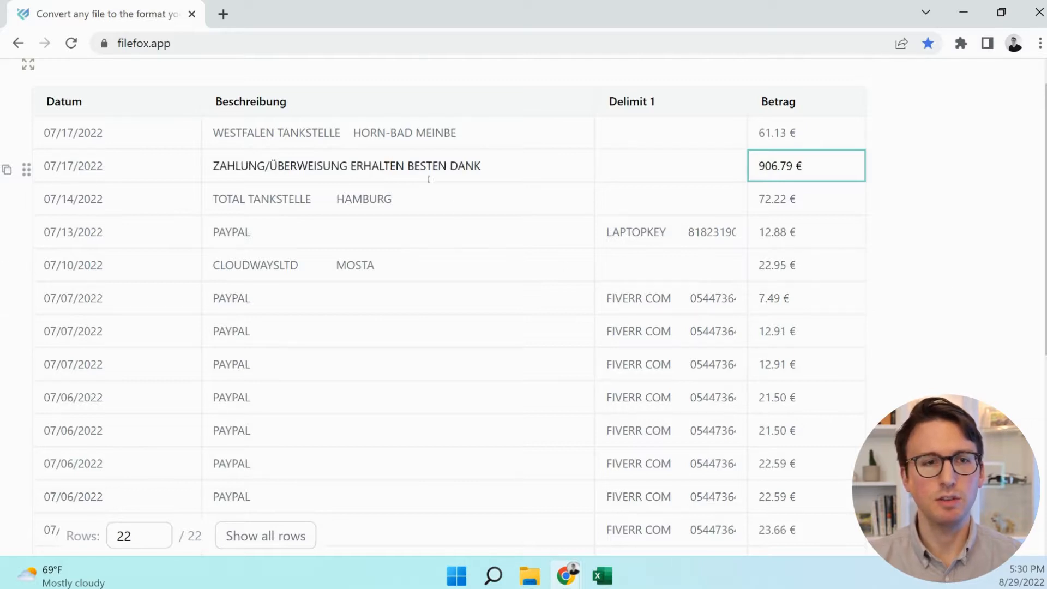
click(29, 67)
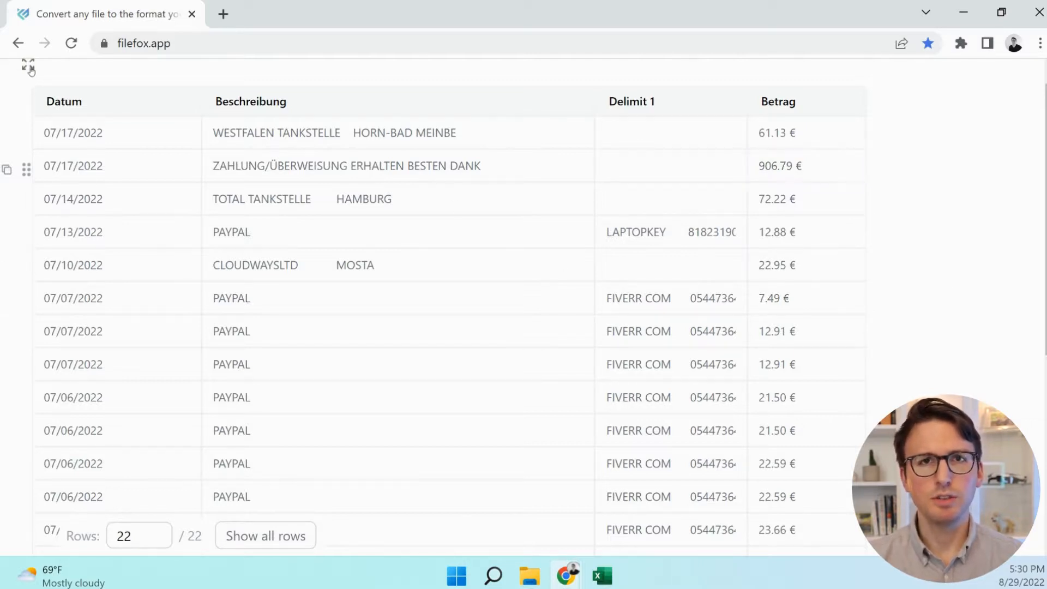
click(30, 67)
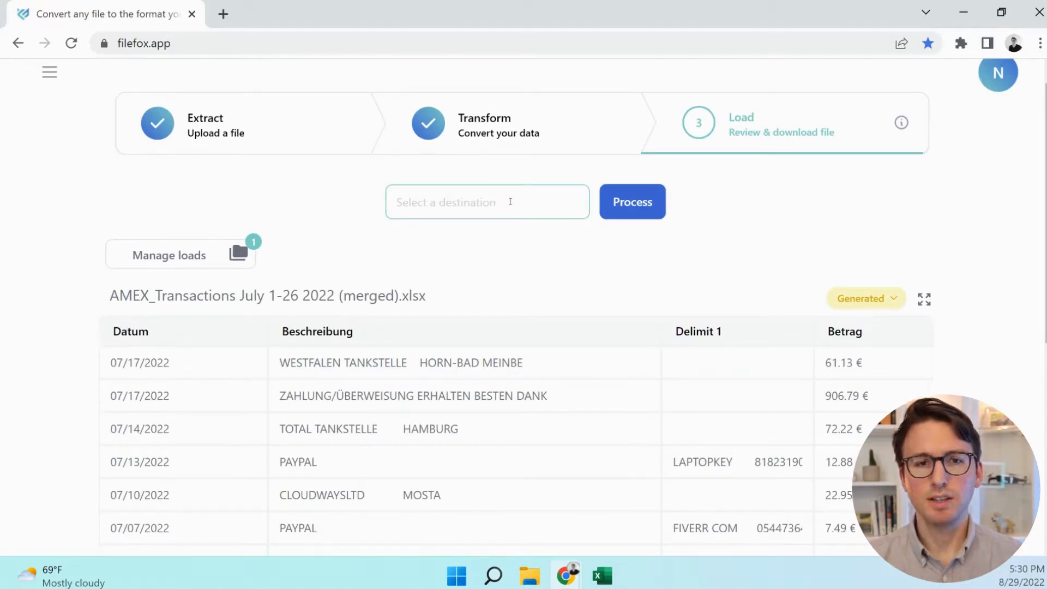
- Open the destination choices for the merged file and examine the Gmail Attachment email and attachment settings
click(510, 201)
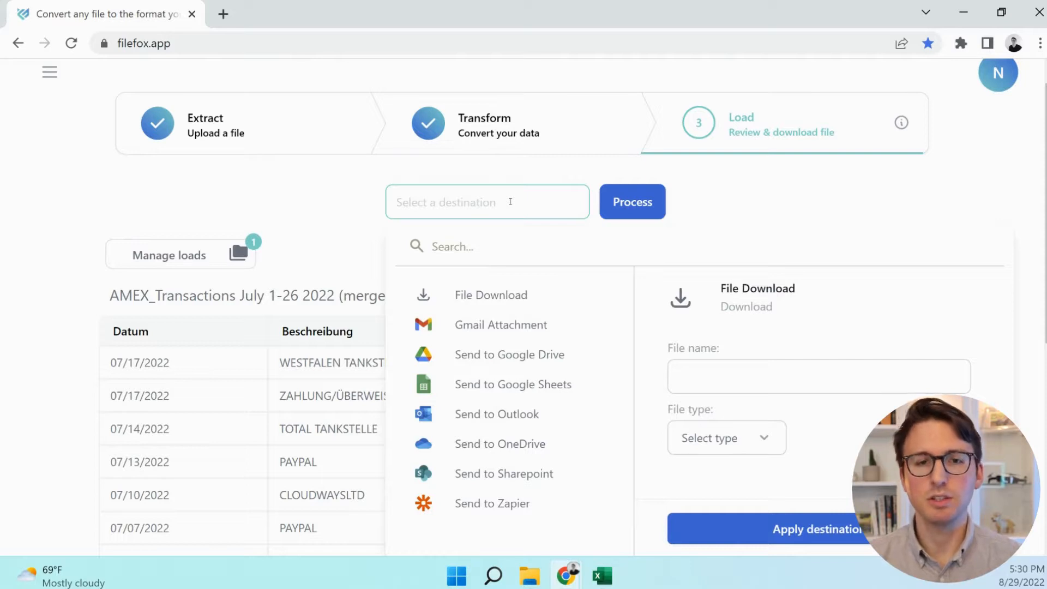
click(536, 324)
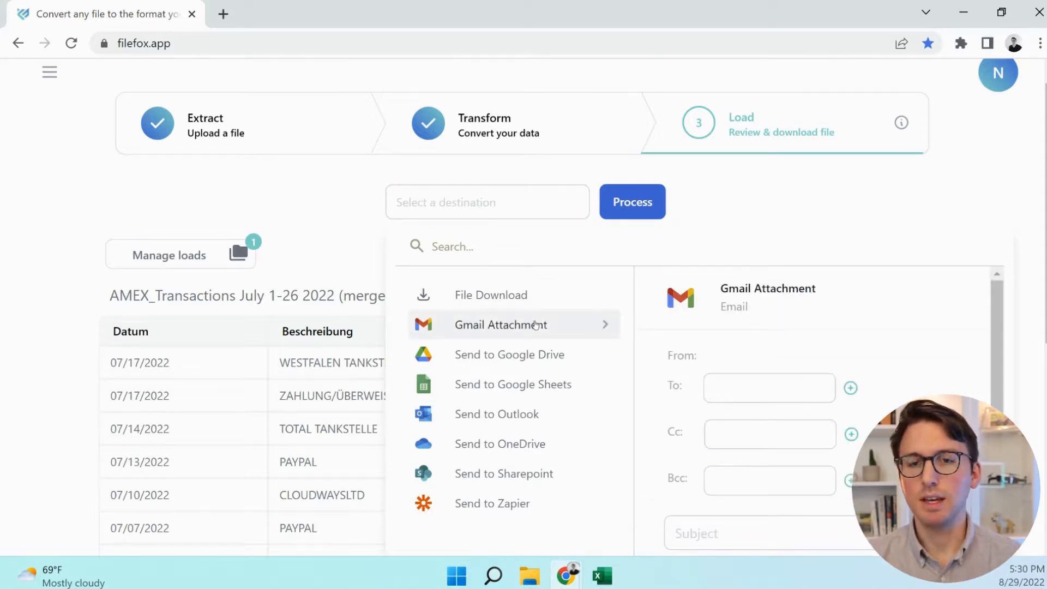
scroll(743, 398, down, 3)
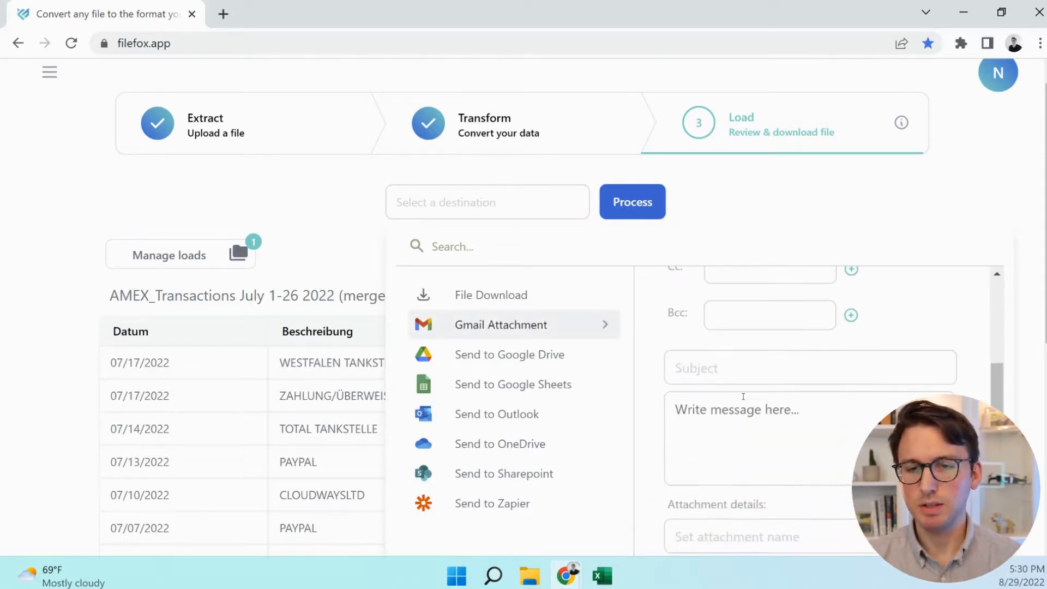
scroll(743, 397, down, 1)
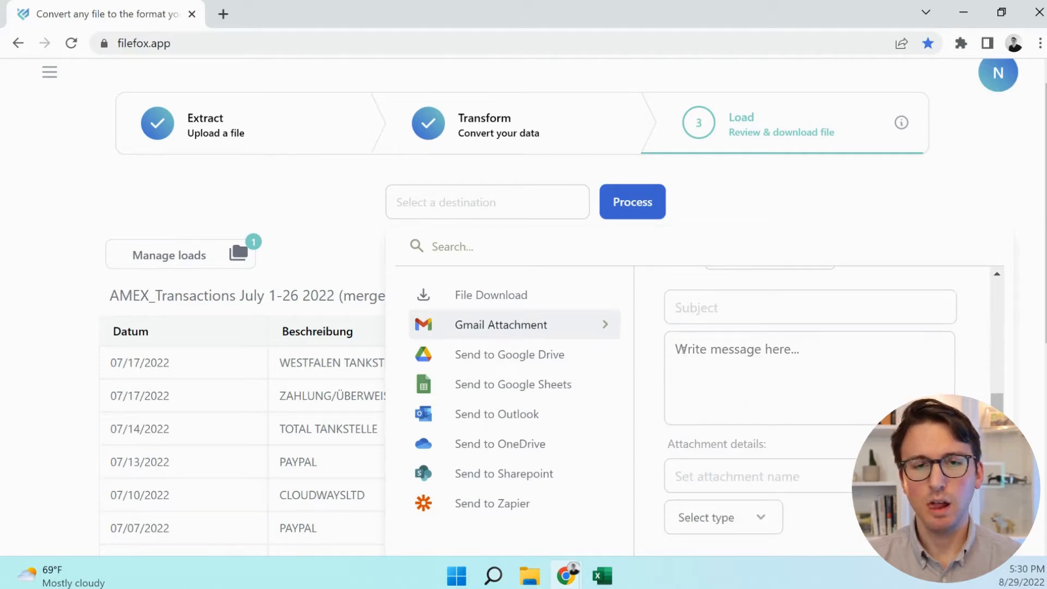
- Apply File Download as the destination with file name AMEX_Transactions and type csv, and process the merged file
click(528, 300)
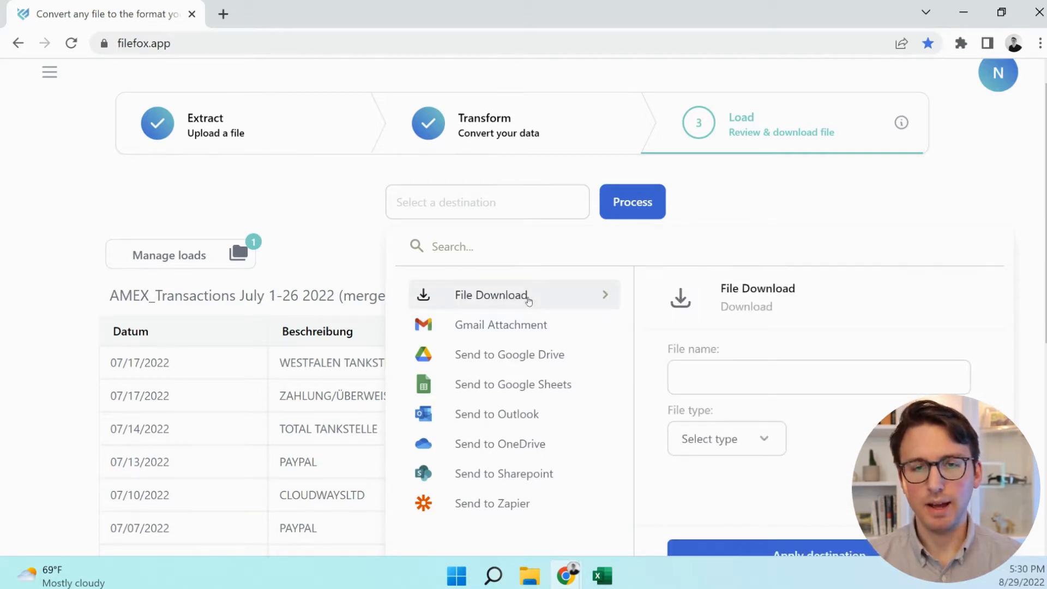
click(711, 374)
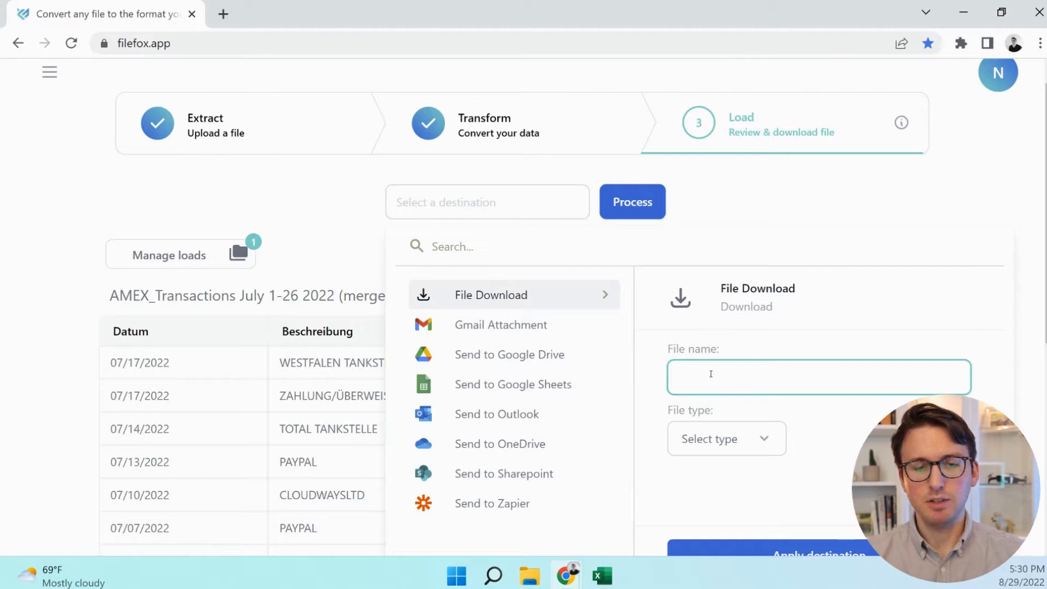
text(AMEX)
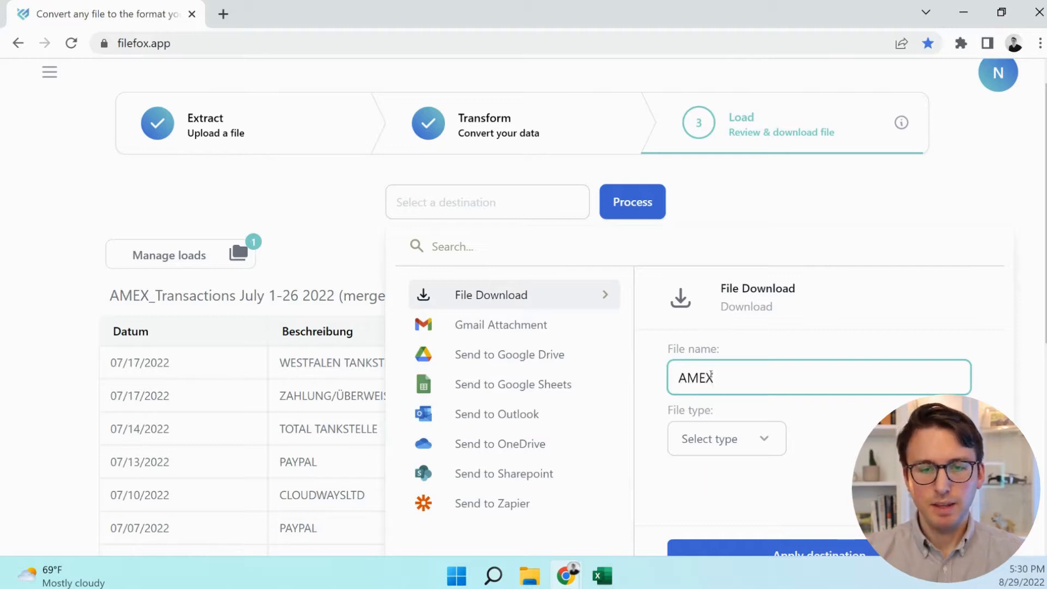
text(_Tra)
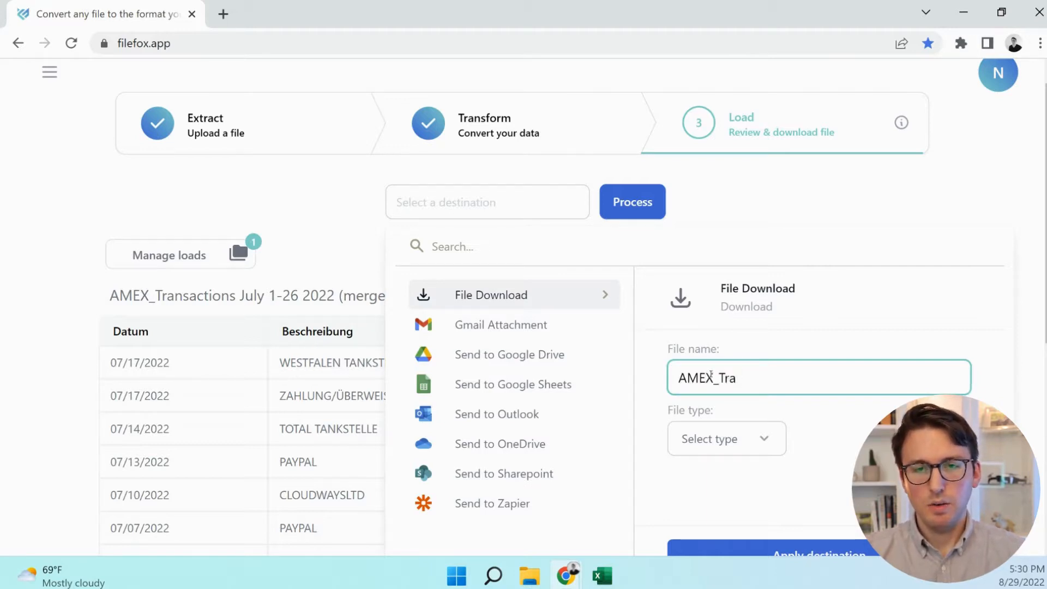
text(nsactions)
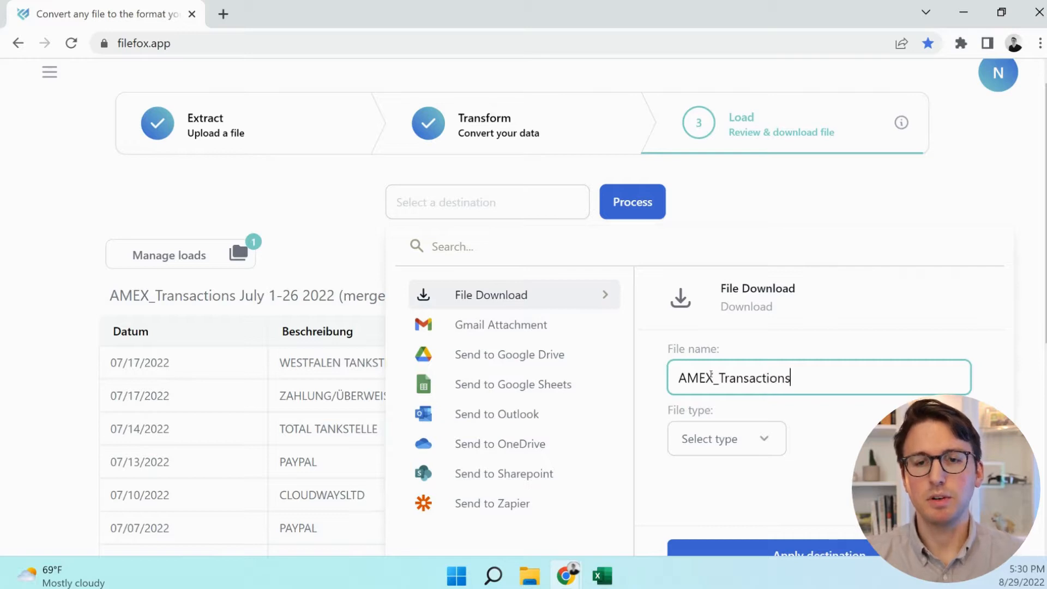
click(765, 439)
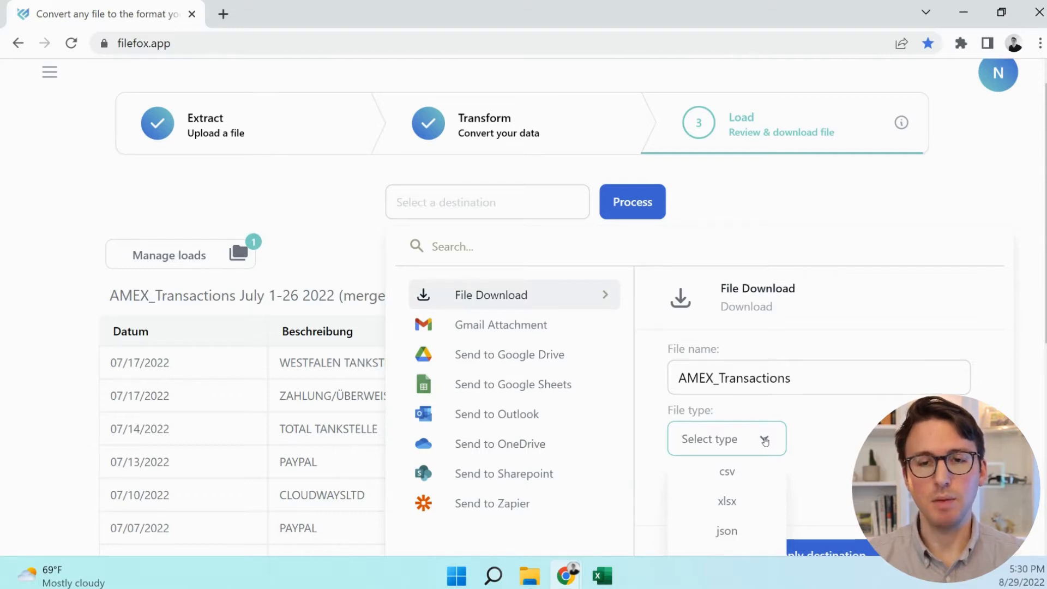
click(739, 471)
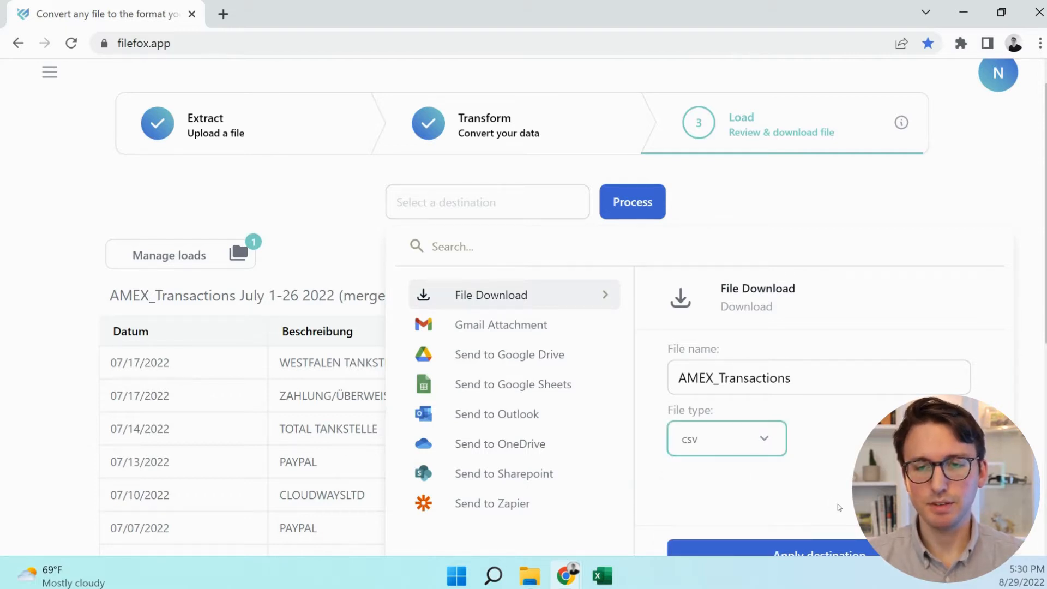
scroll(742, 472, down, 2)
click(798, 486)
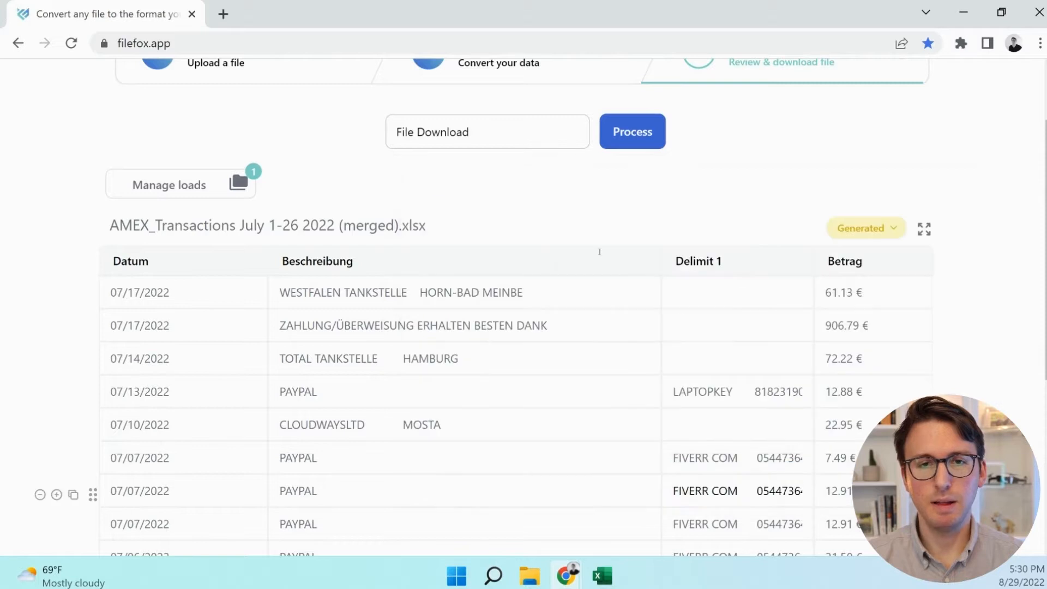
scroll(603, 217, up, 2)
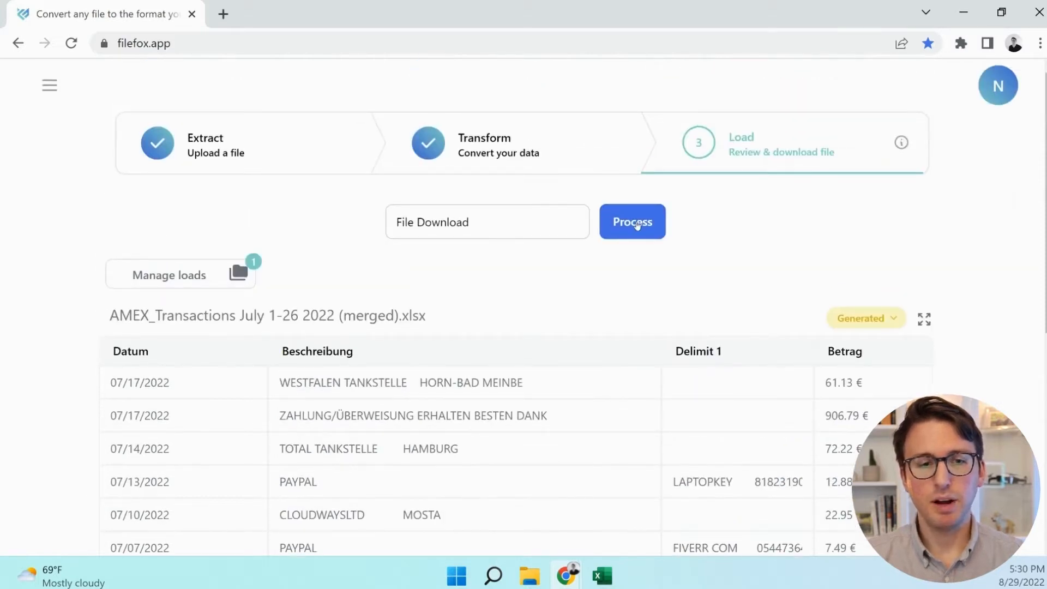
click(633, 222)
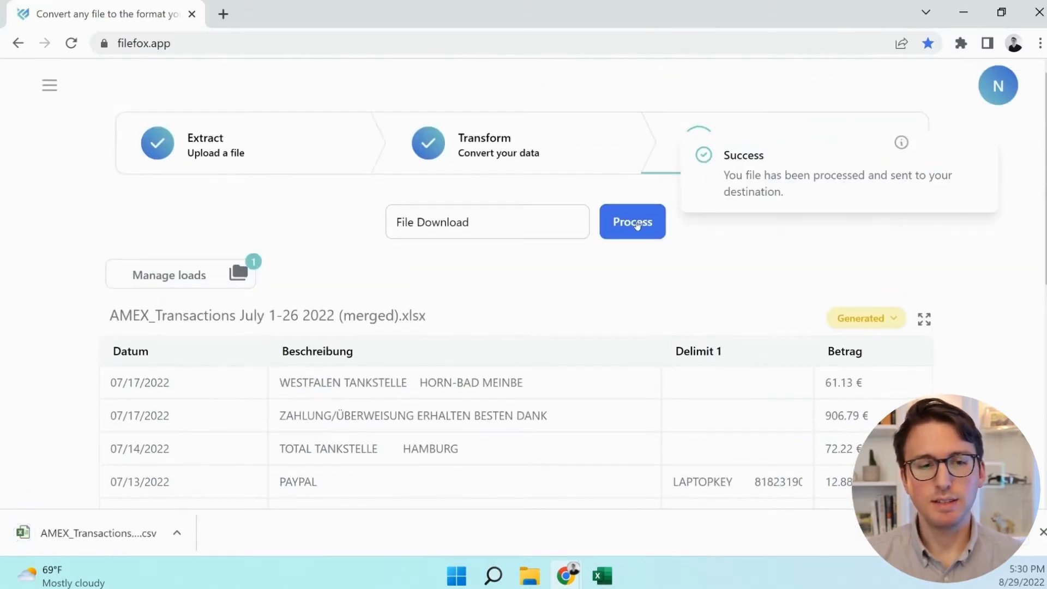